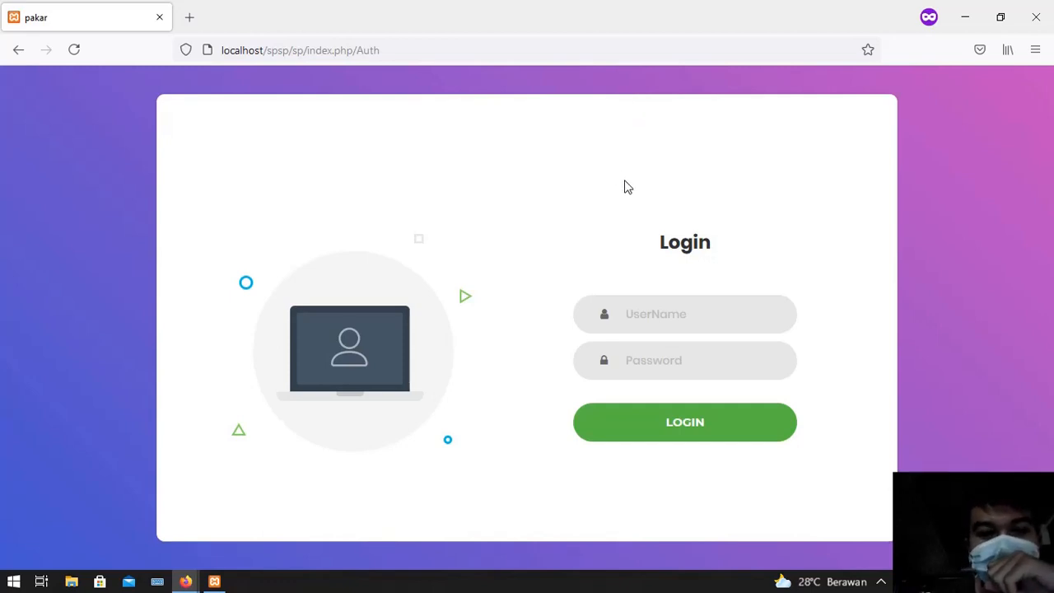
Sign in to Sistem Pakar with the saved 'admin' login from Firefox's dropdown
{"action": "left_click", "coordinate": [673, 309]}
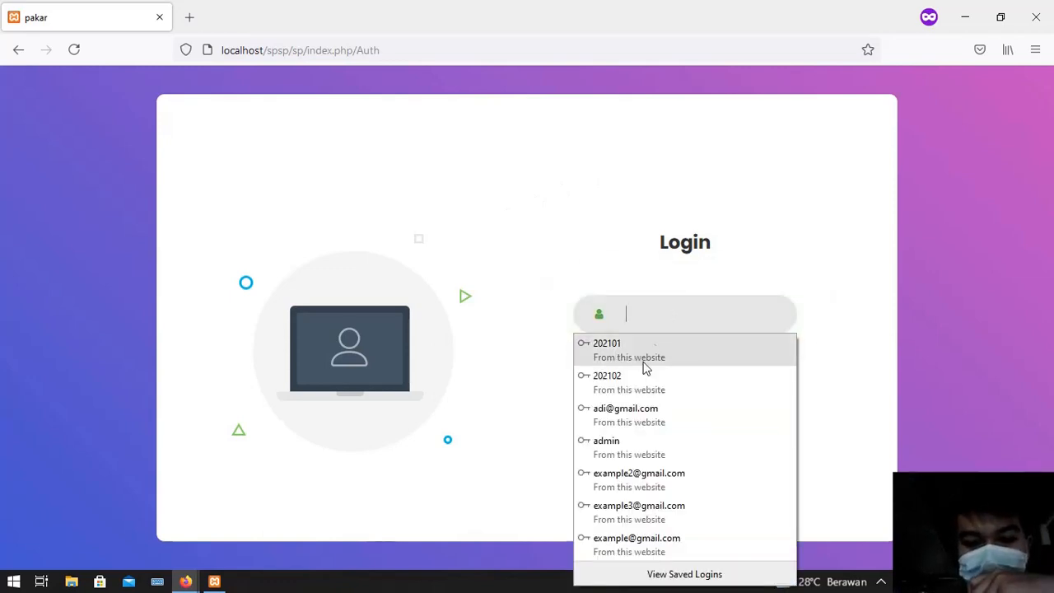
{"action": "left_click", "coordinate": [631, 444]}
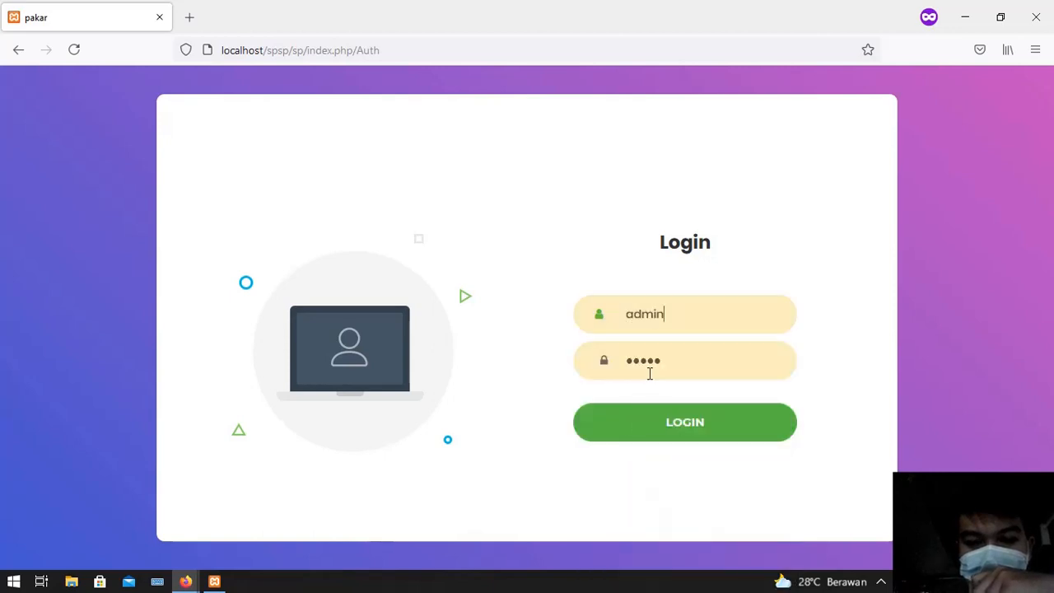
{"action": "left_click", "coordinate": [682, 432]}
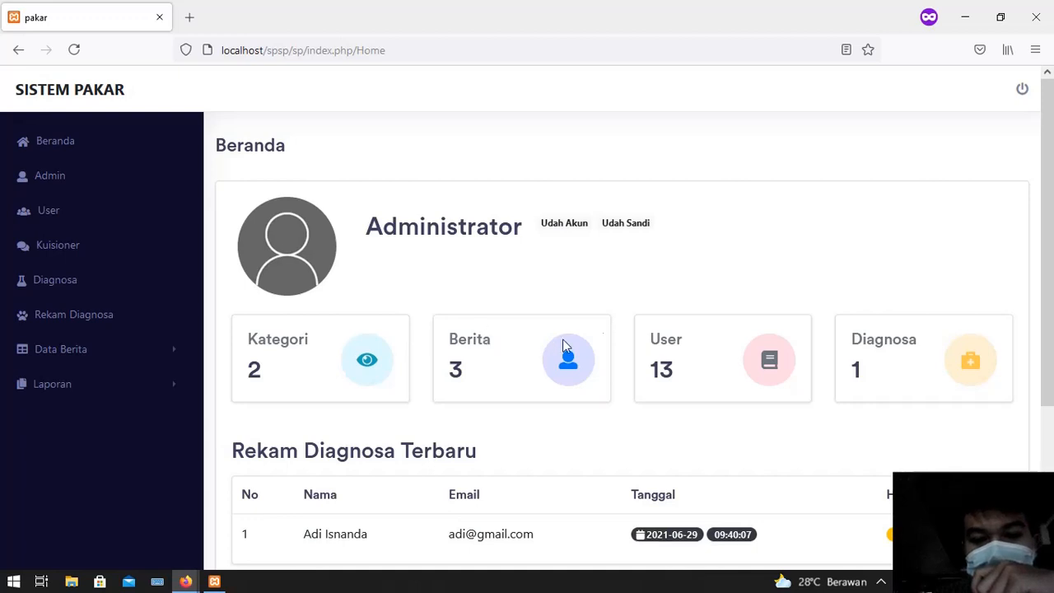
Go to the Data Admin page listing the two administrator accounts
{"action": "scroll", "coordinate": [420, 470], "scroll_direction": "down", "scroll_amount": 2}
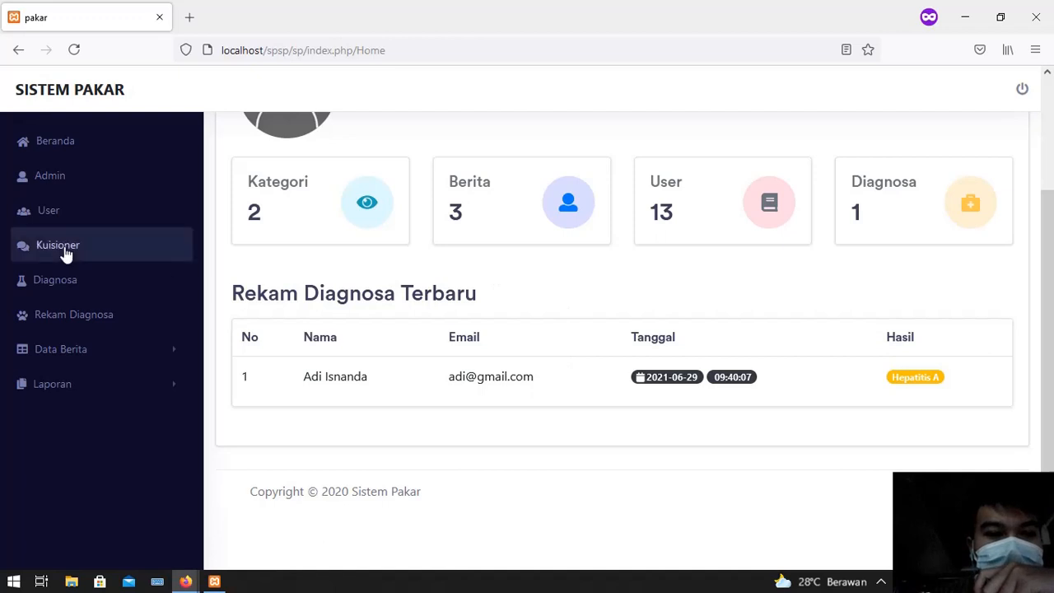
{"action": "left_click", "coordinate": [93, 184]}
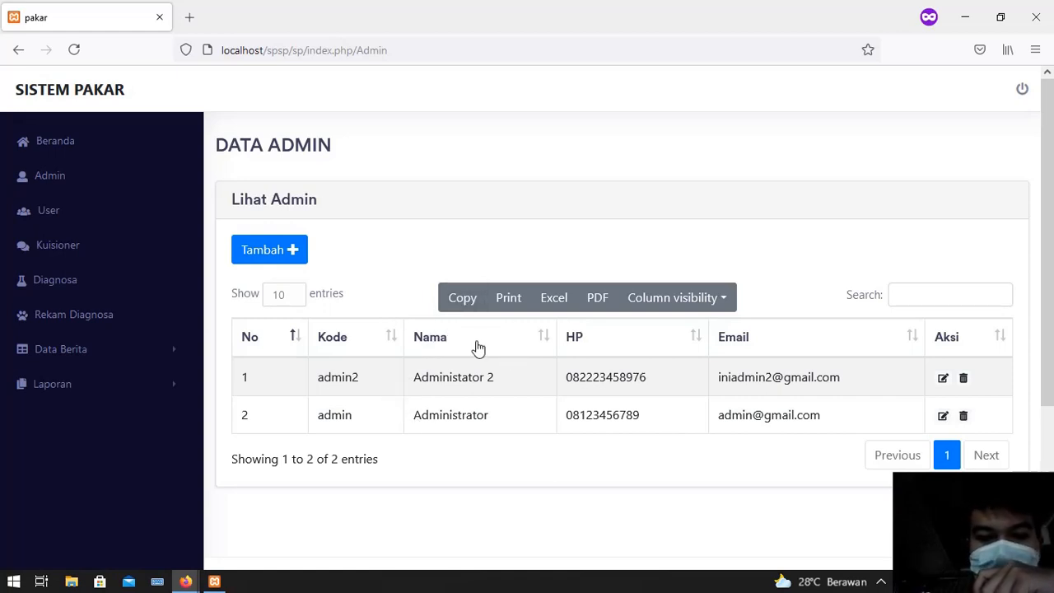
Start a new admin account with code admin3 and enter its full name
{"action": "left_click", "coordinate": [292, 251]}
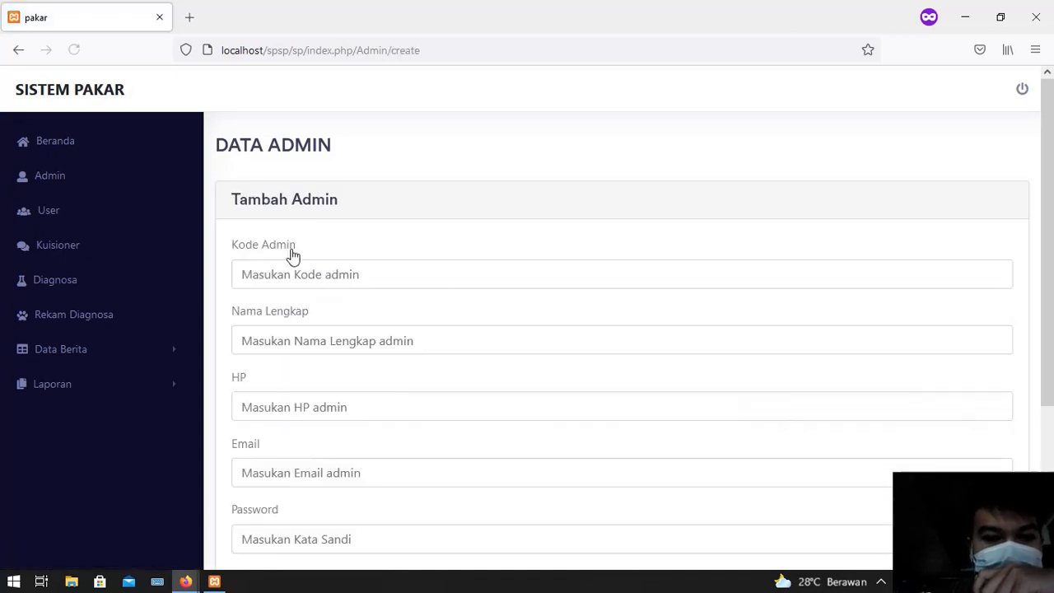
{"action": "left_click", "coordinate": [300, 278]}
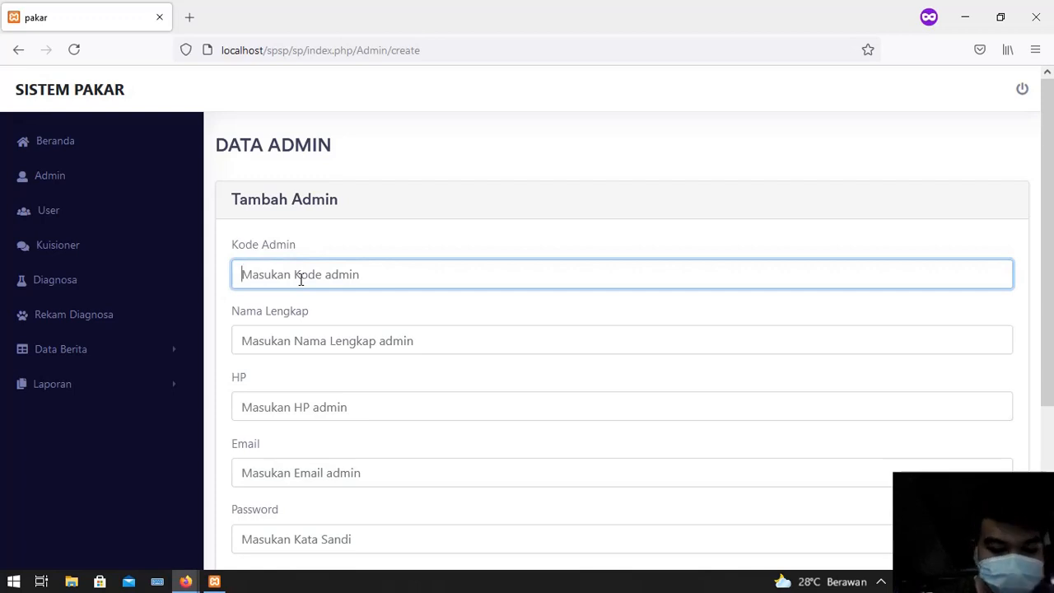
{"action": "type", "text": "admin3"}
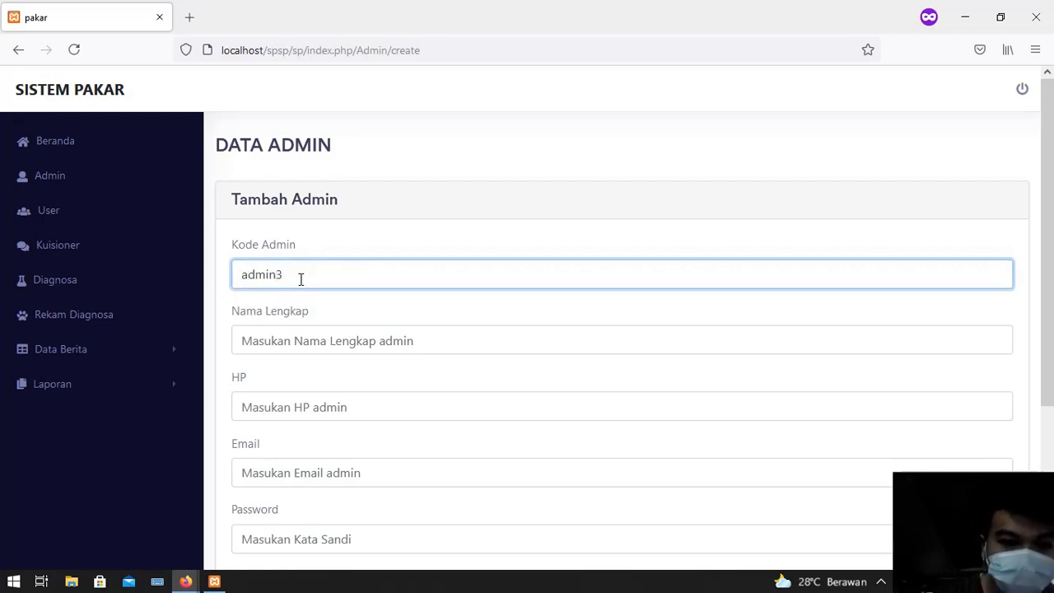
{"action": "left_click", "coordinate": [409, 348]}
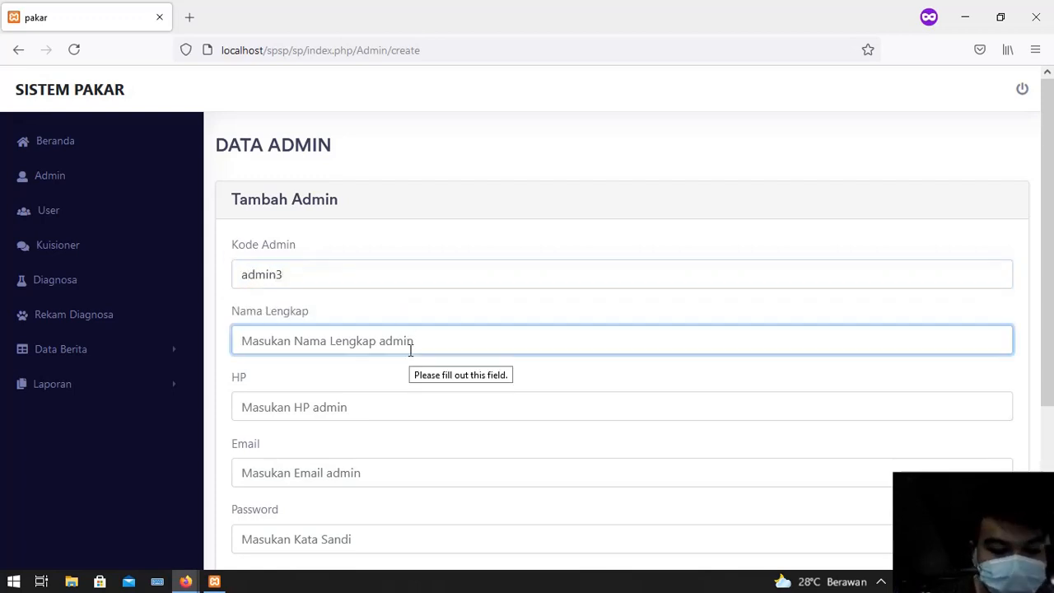
{"action": "type", "text": "admin3"}
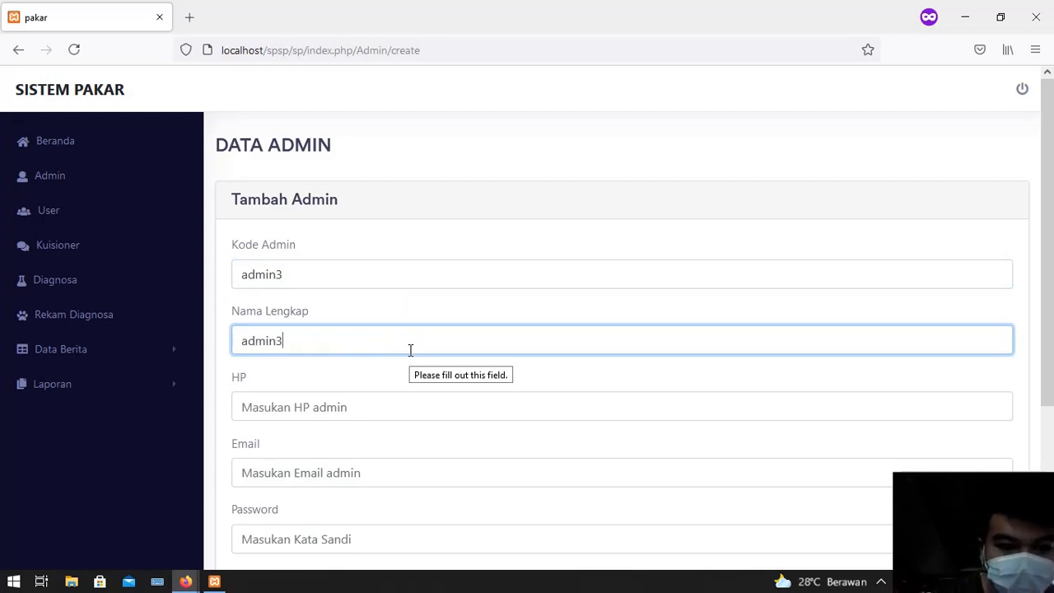
Fill in the new admin's phone number, email and password, then save the account
{"action": "left_click", "coordinate": [390, 414]}
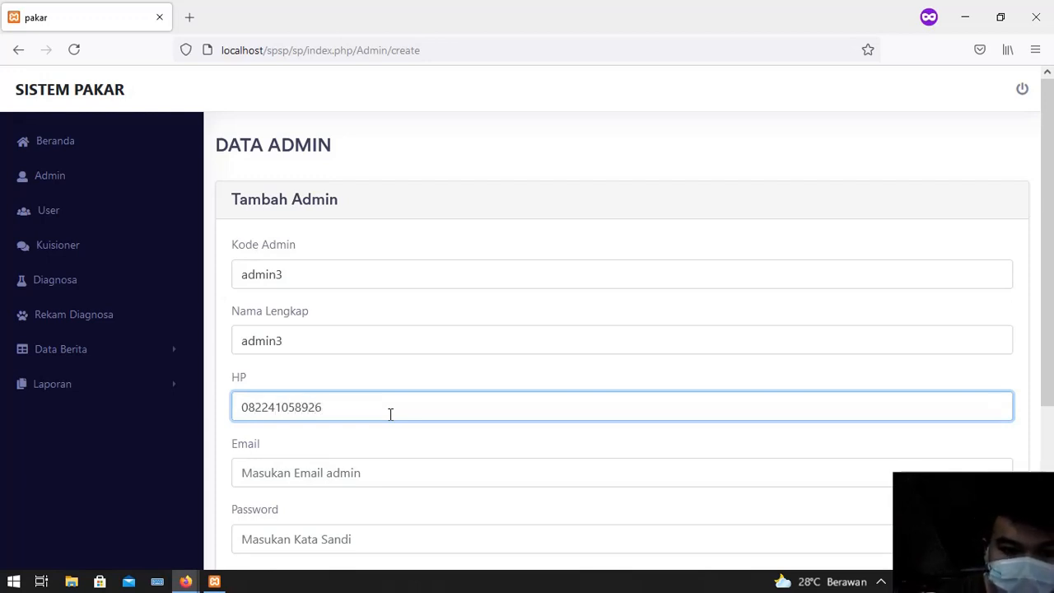
{"action": "scroll", "coordinate": [389, 415], "scroll_direction": "down", "scroll_amount": 3}
{"action": "left_click", "coordinate": [383, 318]}
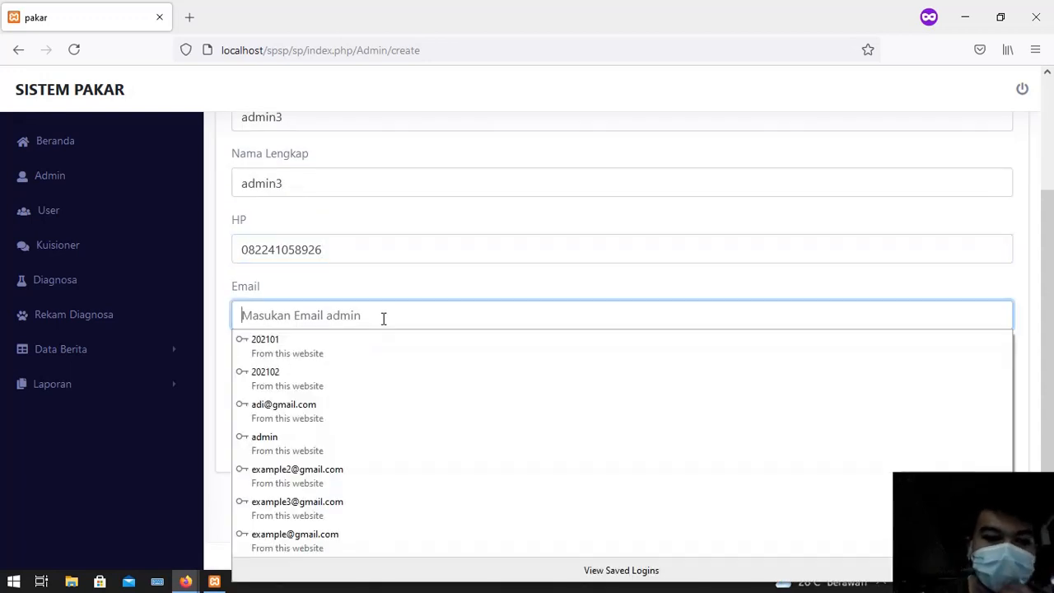
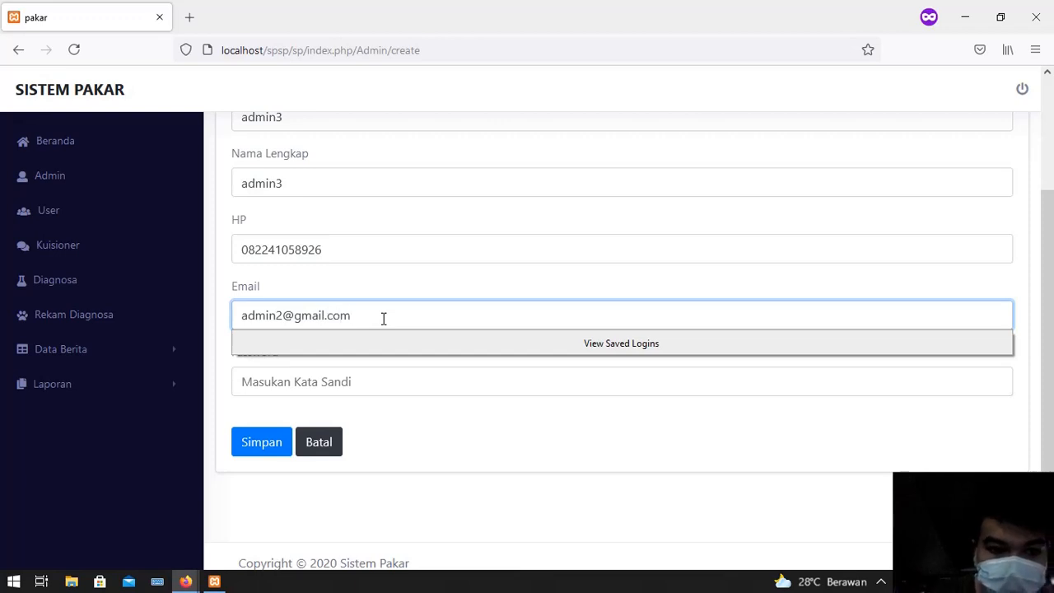
{"action": "left_click", "coordinate": [387, 377]}
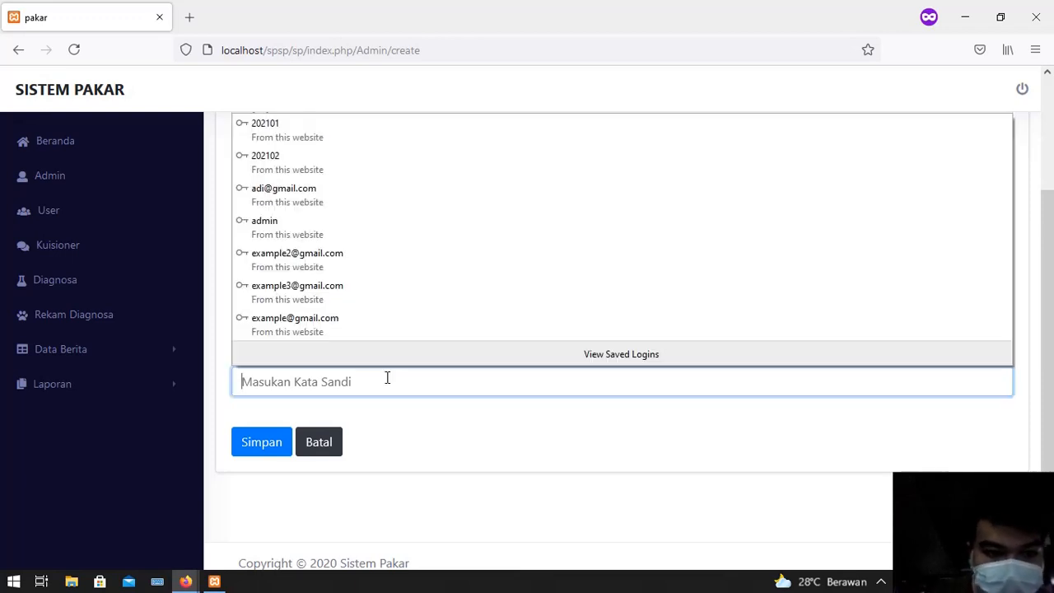
{"action": "type", "text": "admi"}
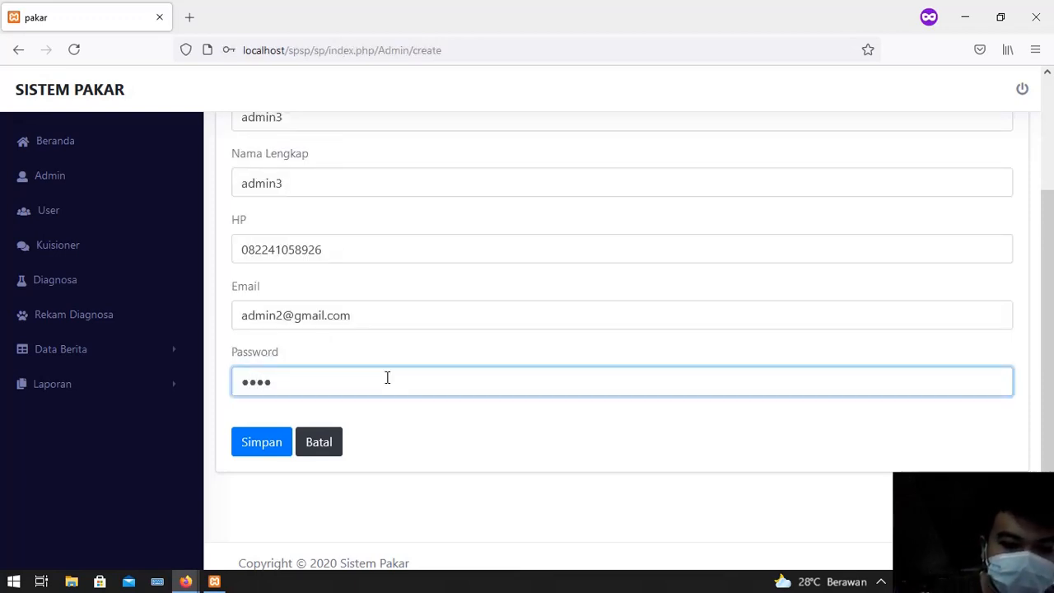
{"action": "left_click", "coordinate": [277, 441]}
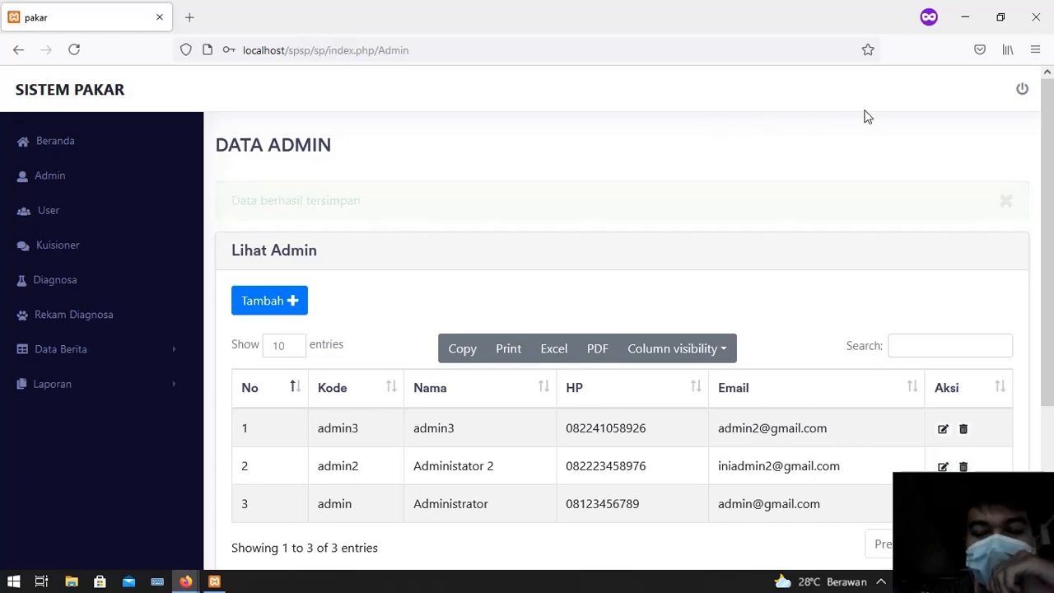
Log out and sign back in as admin3 with its password
{"action": "left_click", "coordinate": [1025, 90]}
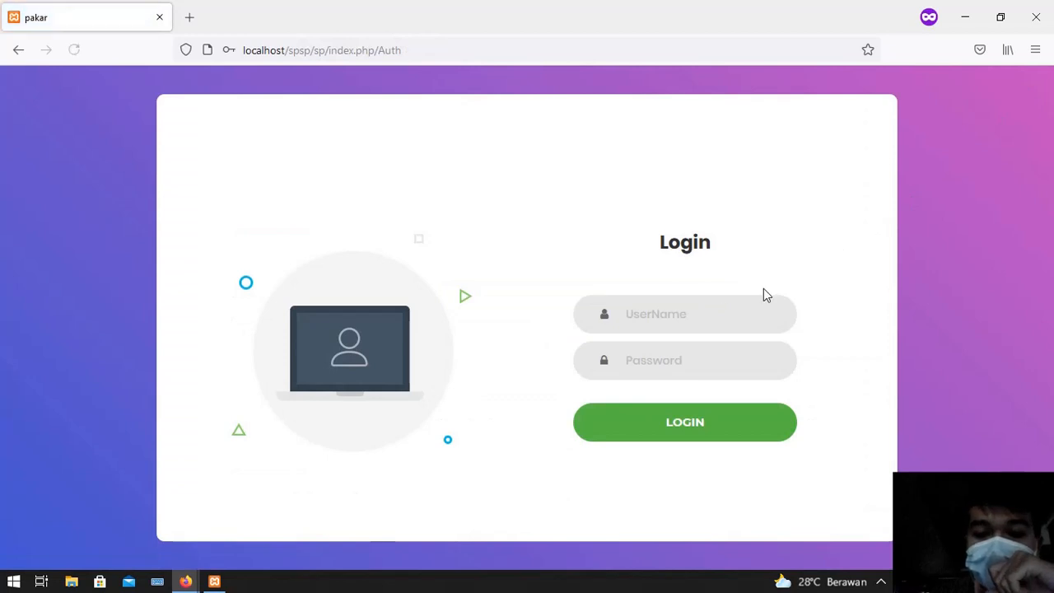
{"action": "left_click", "coordinate": [723, 311]}
{"action": "type", "text": "ad"}
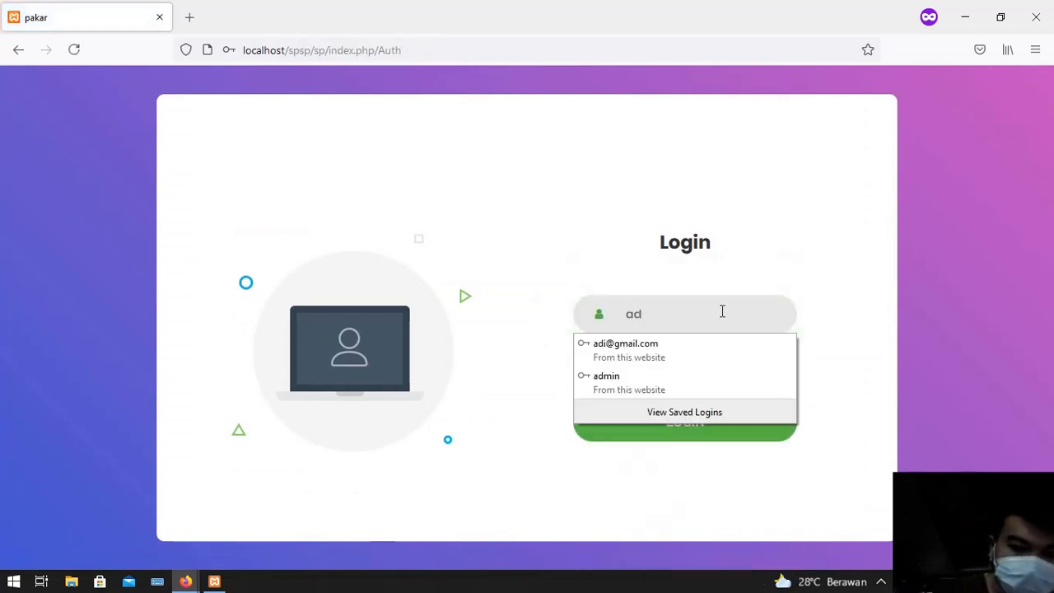
{"action": "type", "text": "min3"}
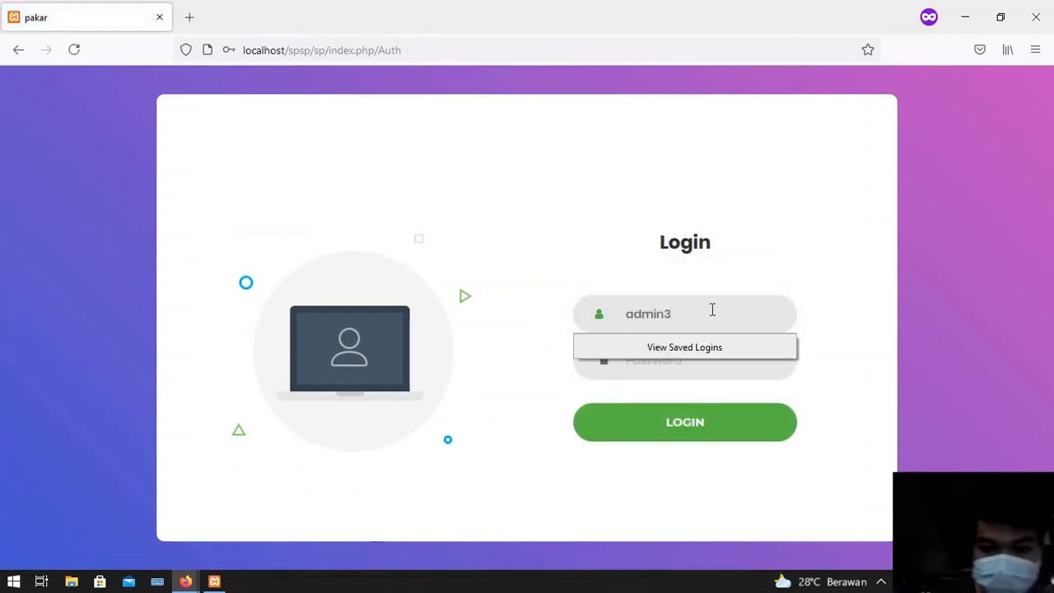
{"action": "left_click", "coordinate": [690, 372]}
{"action": "type", "text": "123"}
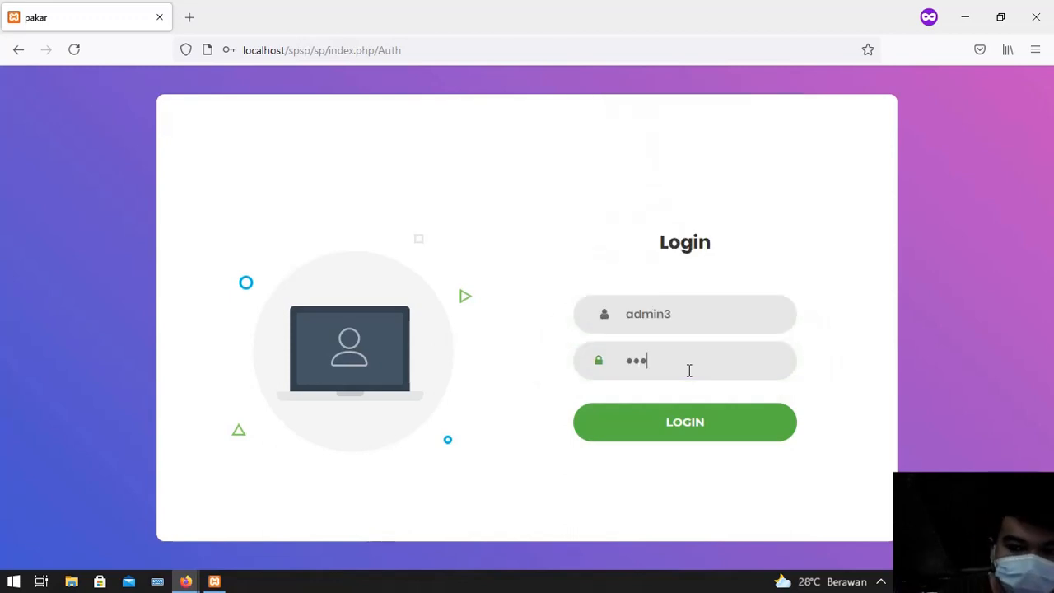
{"action": "left_click", "coordinate": [697, 422]}
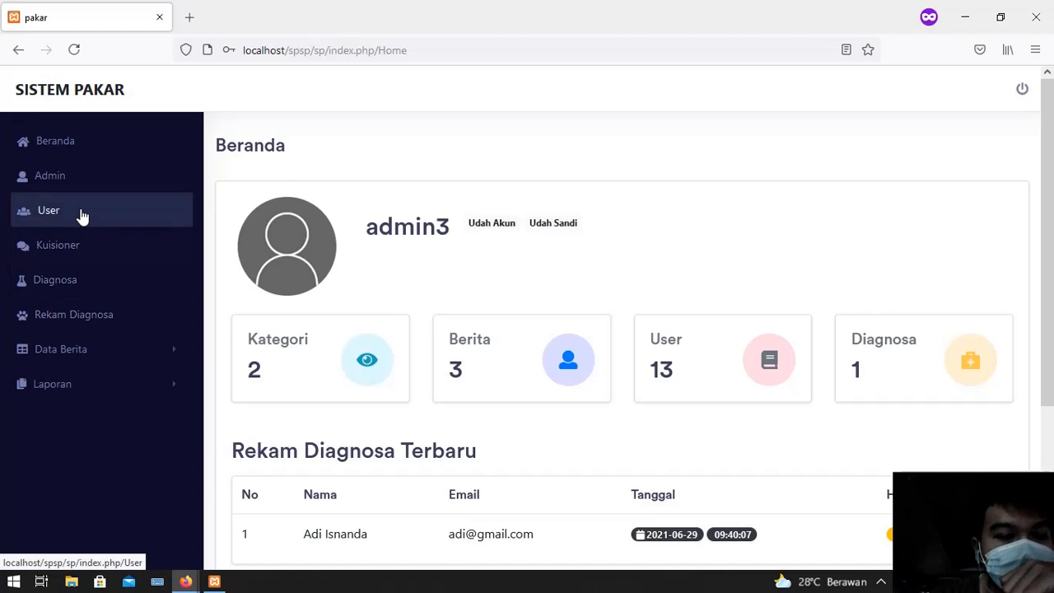
Browse both pages of the registered users list, then go to the Kuisioner list
{"action": "left_click", "coordinate": [79, 214]}
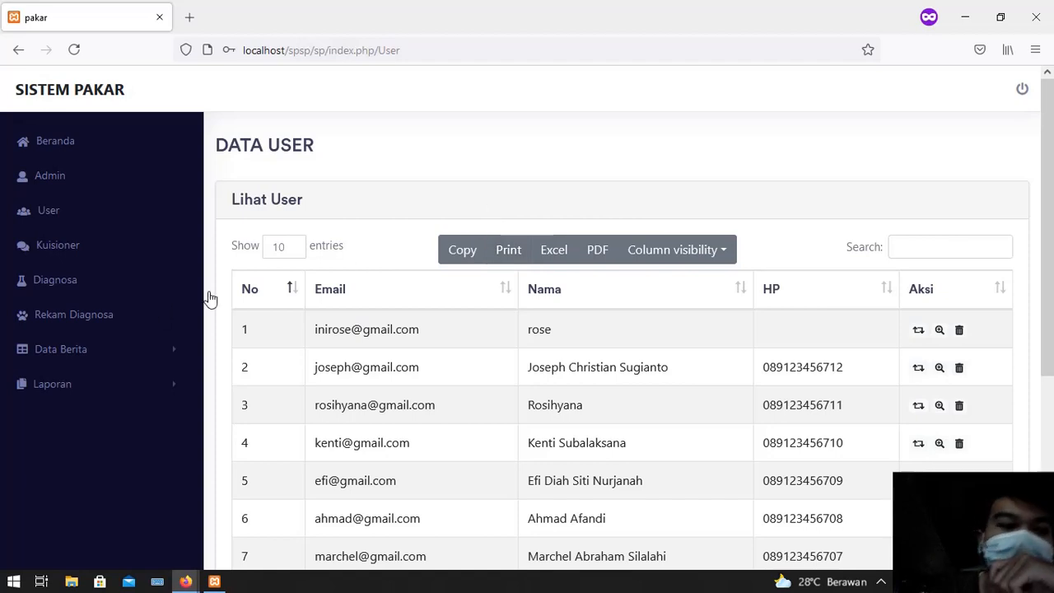
{"action": "scroll", "coordinate": [494, 346], "scroll_direction": "down", "scroll_amount": 3}
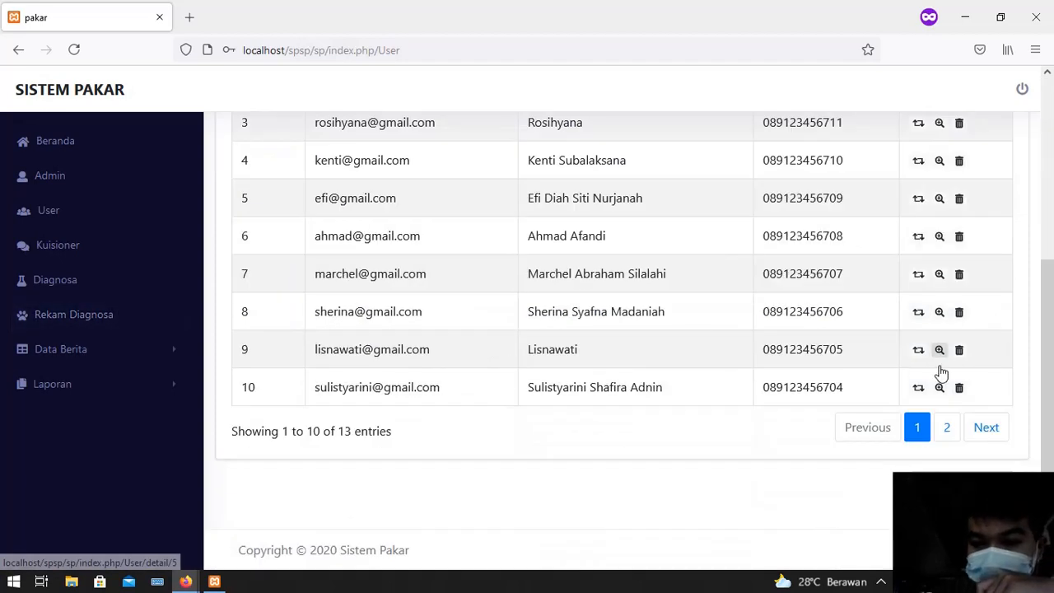
{"action": "left_click", "coordinate": [981, 430]}
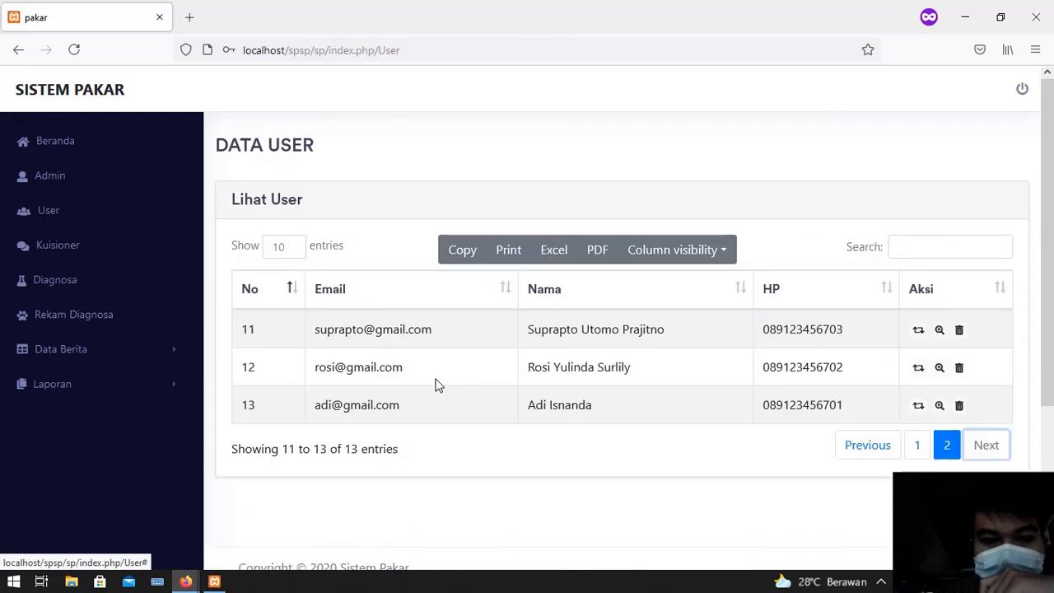
{"action": "left_click", "coordinate": [58, 255]}
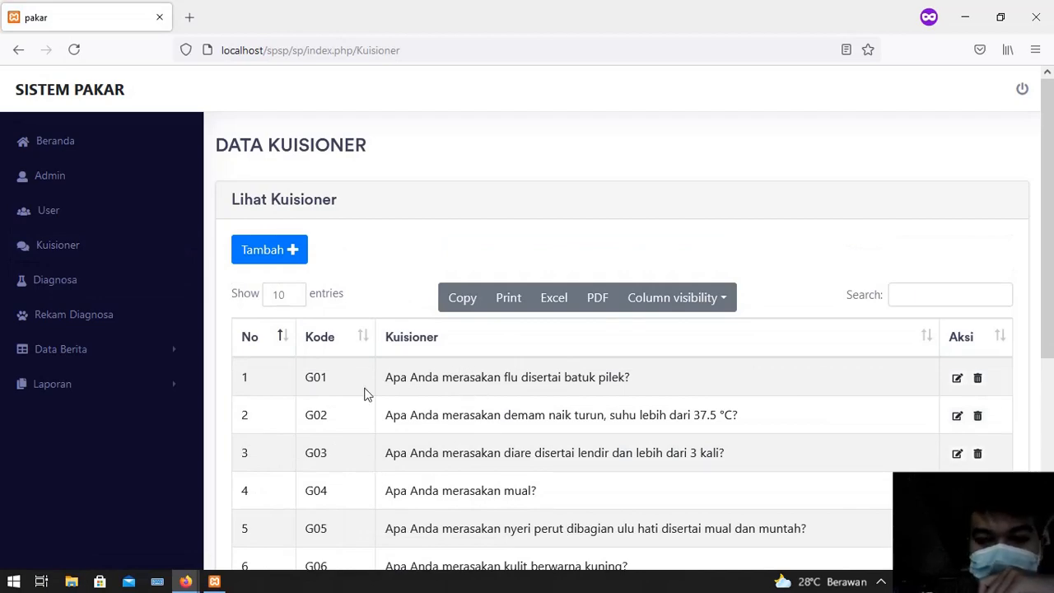
Show page 2 of the Kuisioner list (G11–G13), then bring up the Tambah Kuisioner form
{"action": "scroll", "coordinate": [428, 420], "scroll_direction": "down", "scroll_amount": 5}
{"action": "scroll", "coordinate": [427, 423], "scroll_direction": "up", "scroll_amount": 5}
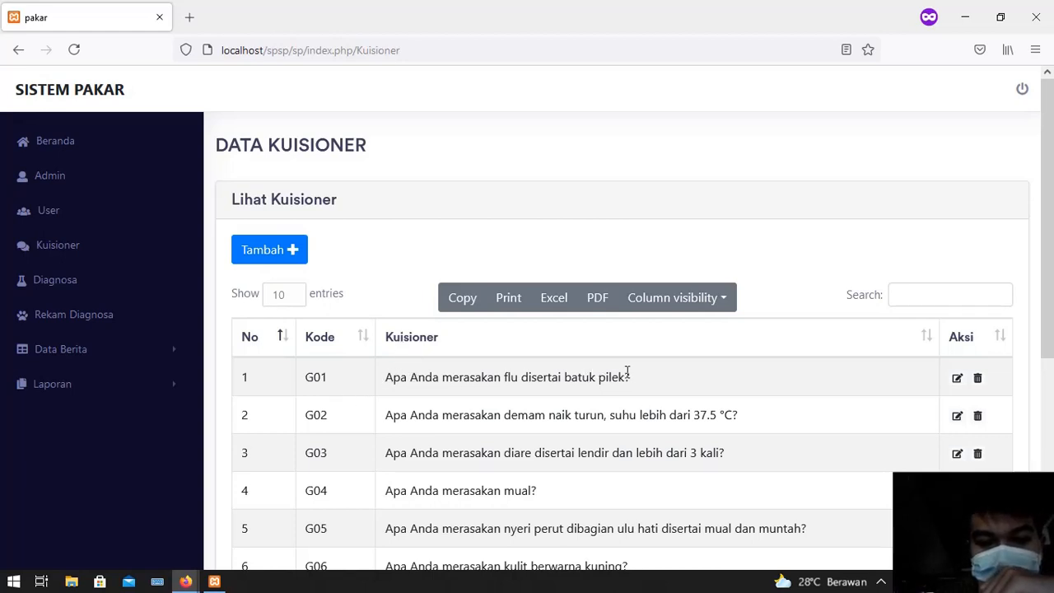
{"action": "scroll", "coordinate": [648, 391], "scroll_direction": "down", "scroll_amount": 4}
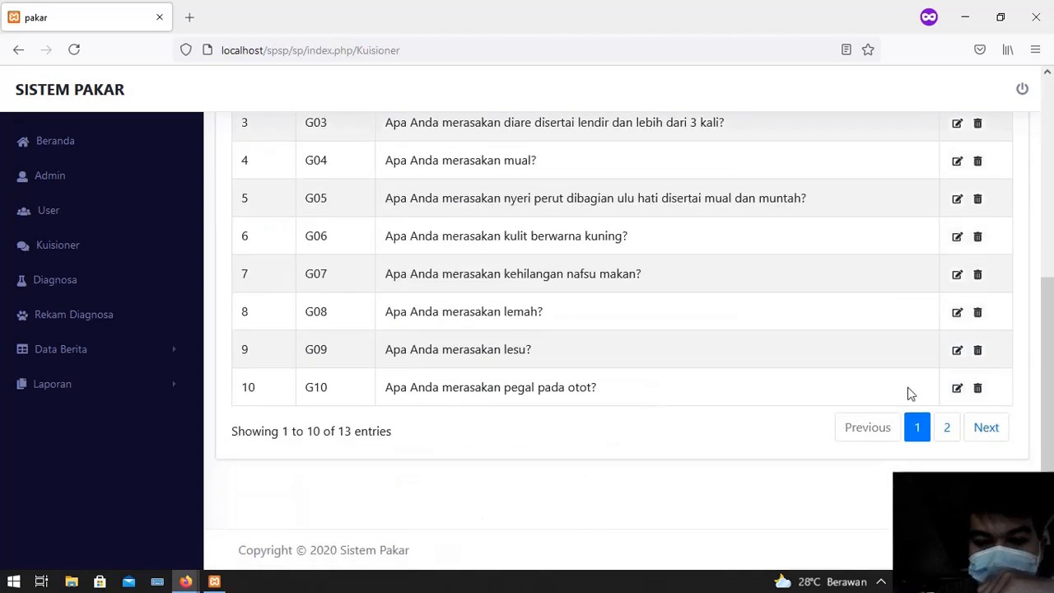
{"action": "left_click", "coordinate": [997, 425]}
{"action": "scroll", "coordinate": [313, 323], "scroll_direction": "up", "scroll_amount": 1}
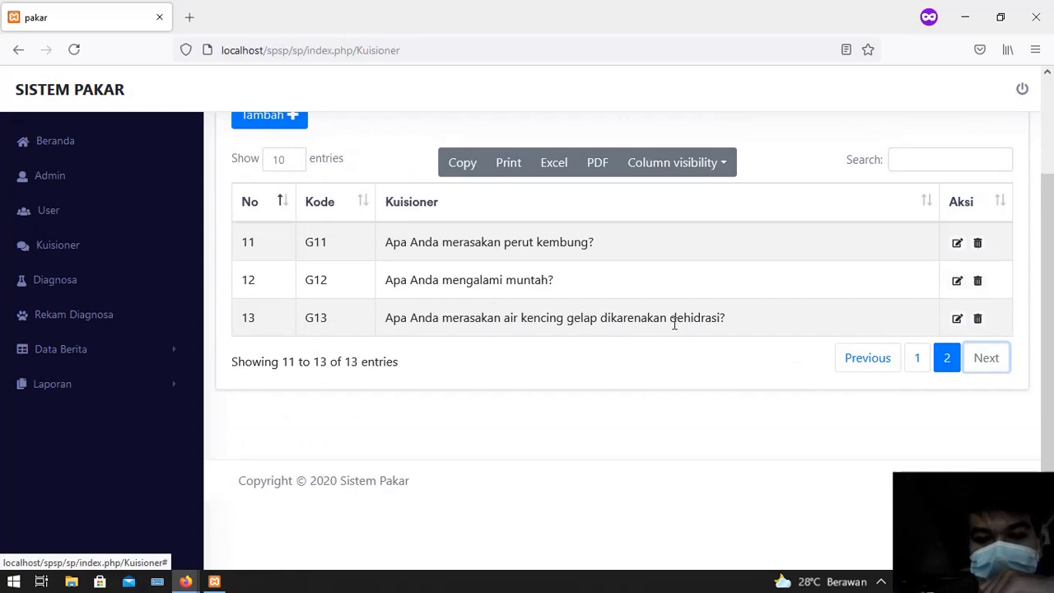
{"action": "scroll", "coordinate": [667, 346], "scroll_direction": "up", "scroll_amount": 2}
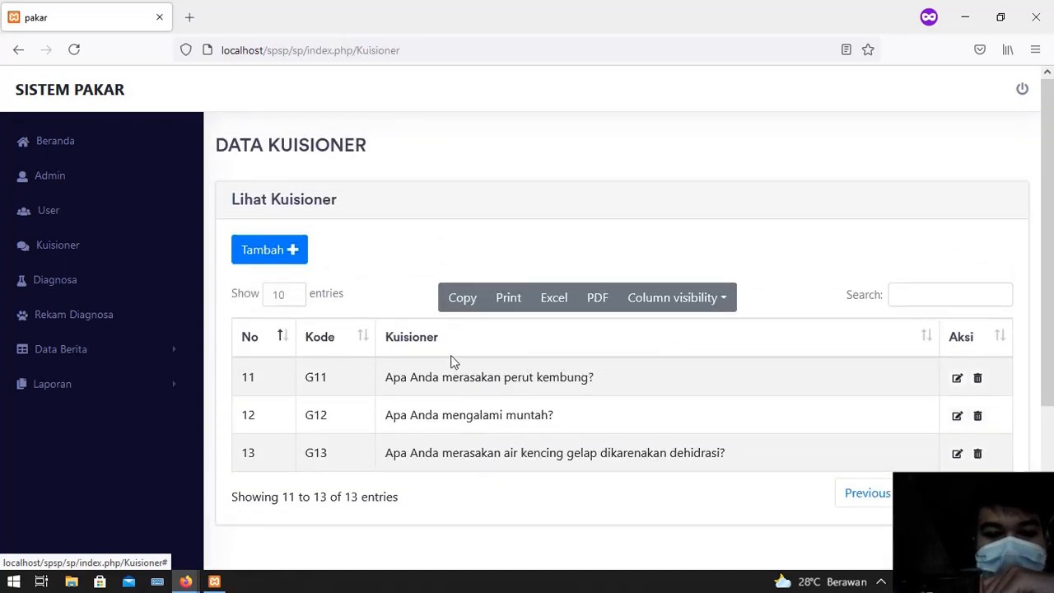
{"action": "left_click", "coordinate": [274, 254]}
Save questionnaire item G14 with the question 'Apa Anda merasakan menggigil ?'
{"action": "left_click", "coordinate": [294, 268]}
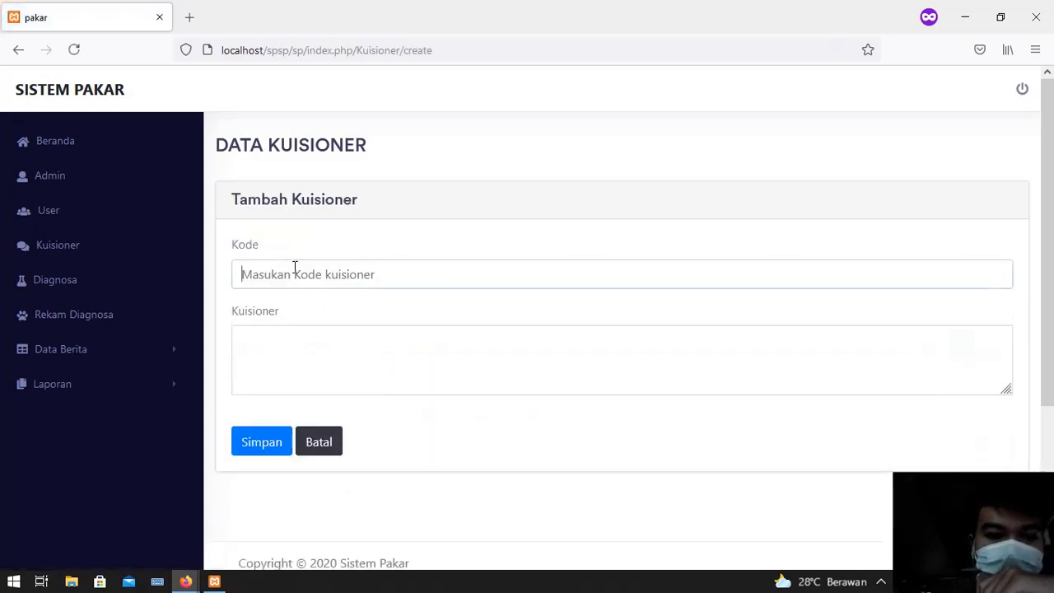
{"action": "type", "text": "G14"}
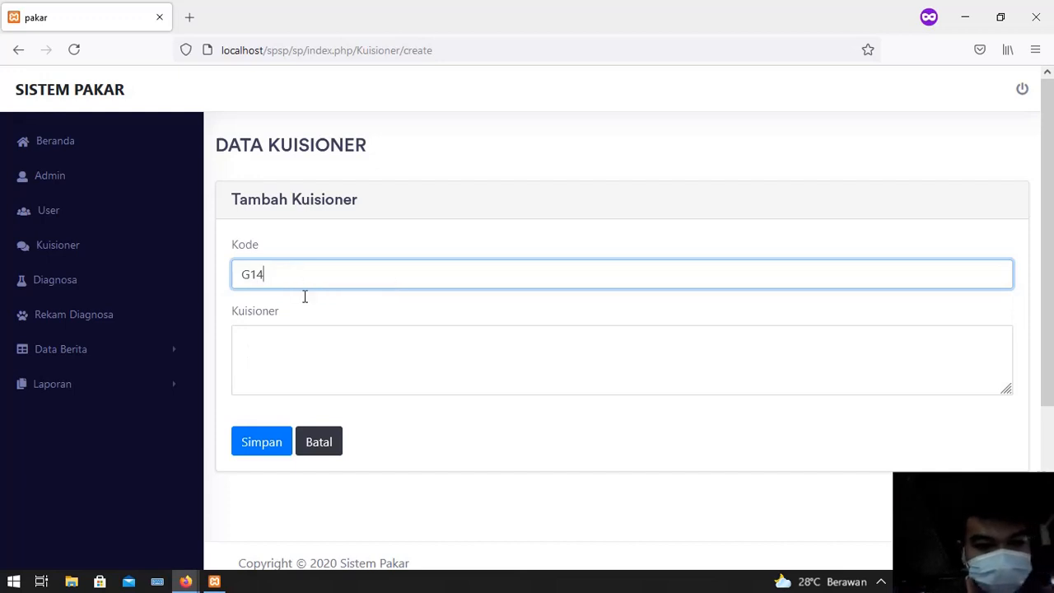
{"action": "left_click", "coordinate": [325, 364]}
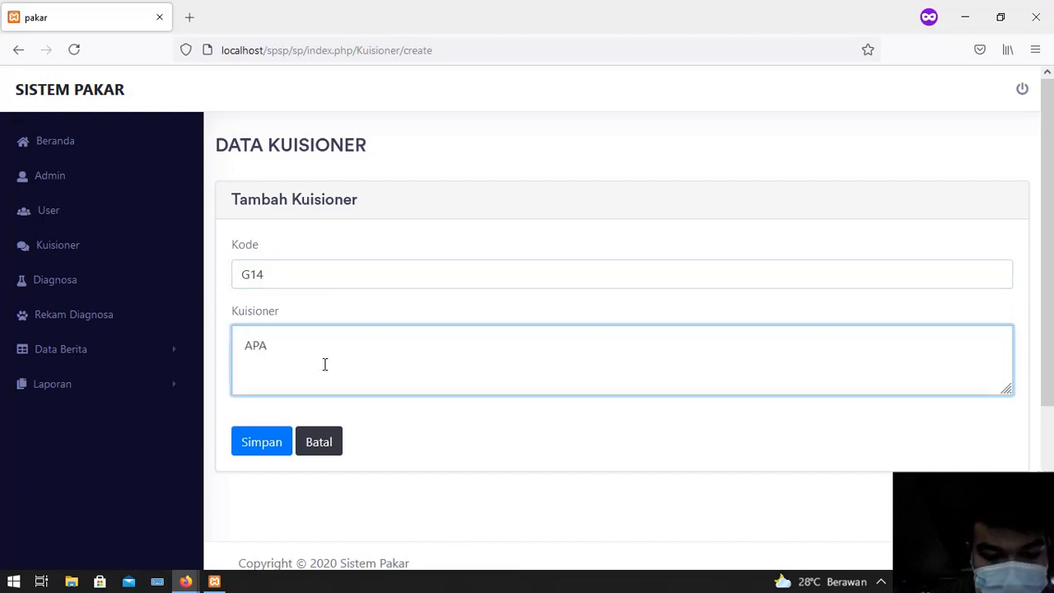
{"action": "key", "text": "BackSpace"}
{"action": "key", "text": "BackSpace"}
{"action": "type", "text": "pa a"}
{"action": "key", "text": "BackSpace"}
{"action": "type", "text": "A"}
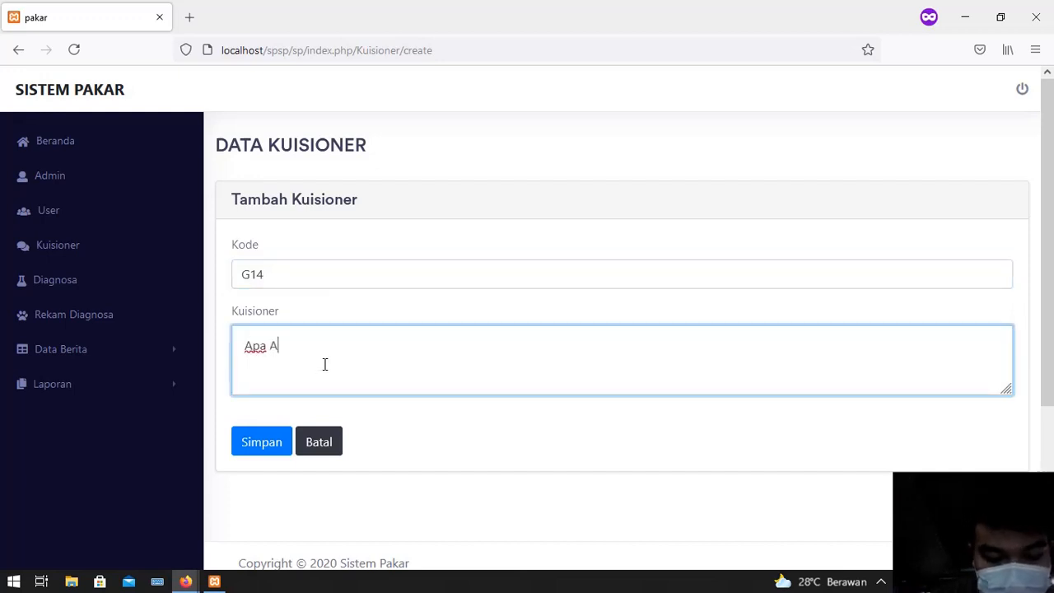
{"action": "type", "text": "nda mera"}
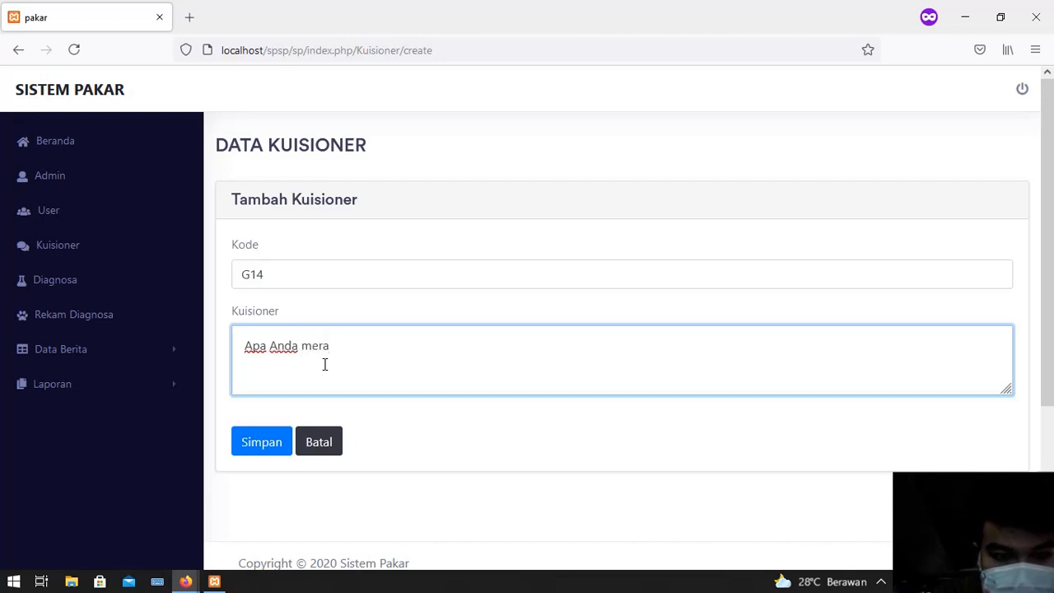
{"action": "type", "text": "sakan"}
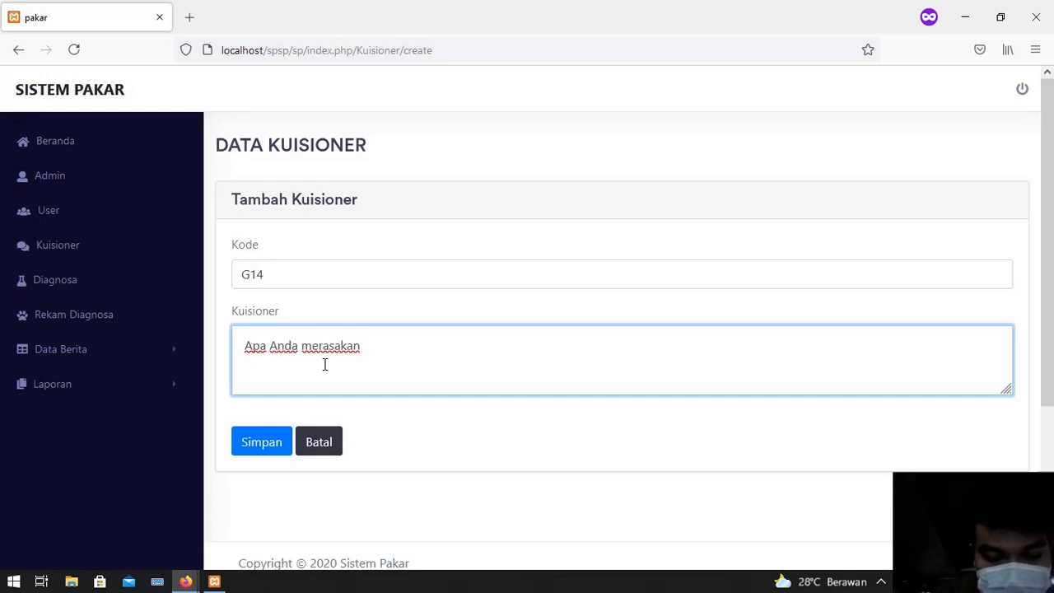
{"action": "type", "text": " menggigo"}
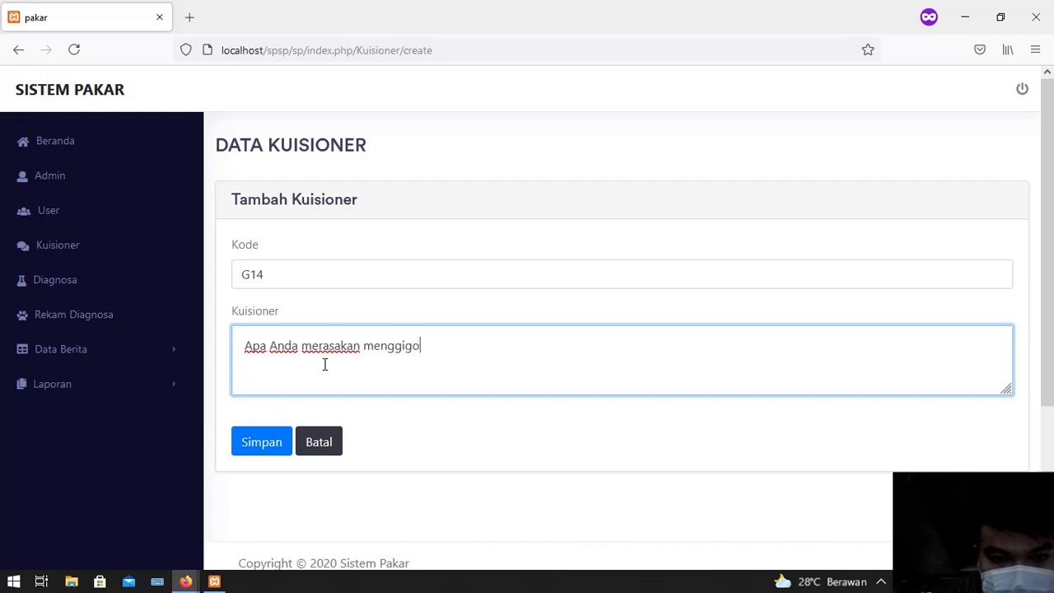
{"action": "type", "text": "l"}
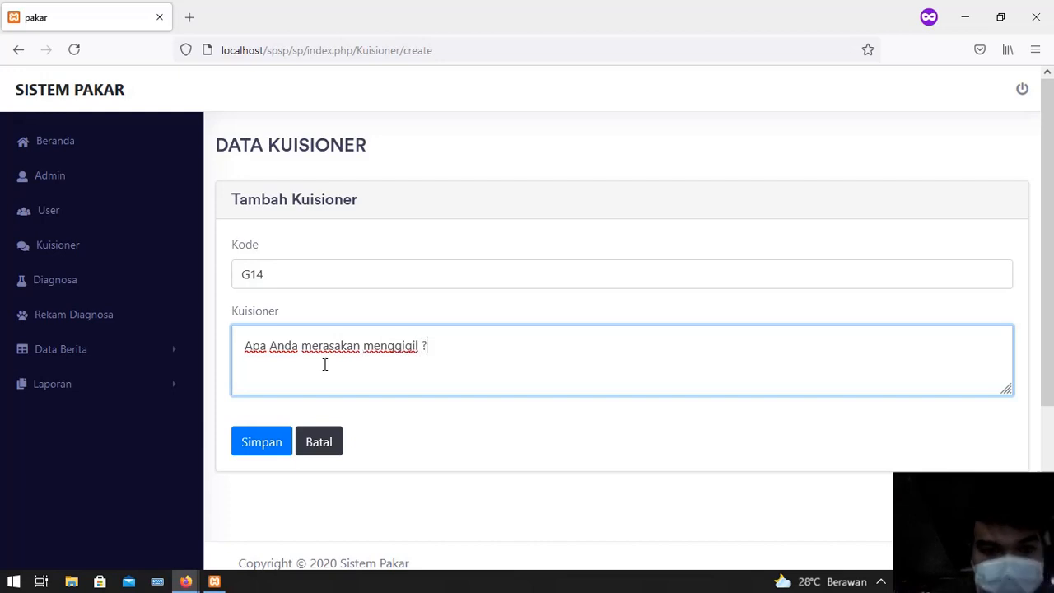
{"action": "left_click", "coordinate": [280, 440]}
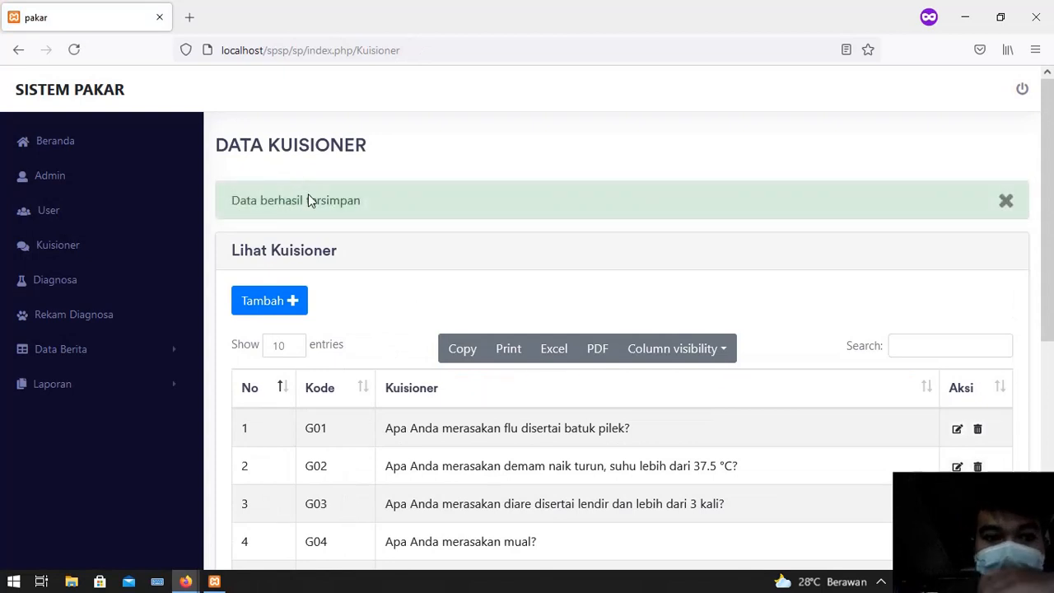
Edit G14 on page 2 to read 'Apa Anda merasakan menggigil dan panas ?' and verify it
{"action": "scroll", "coordinate": [315, 247], "scroll_direction": "down", "scroll_amount": 2}
{"action": "scroll", "coordinate": [316, 247], "scroll_direction": "down", "scroll_amount": 5}
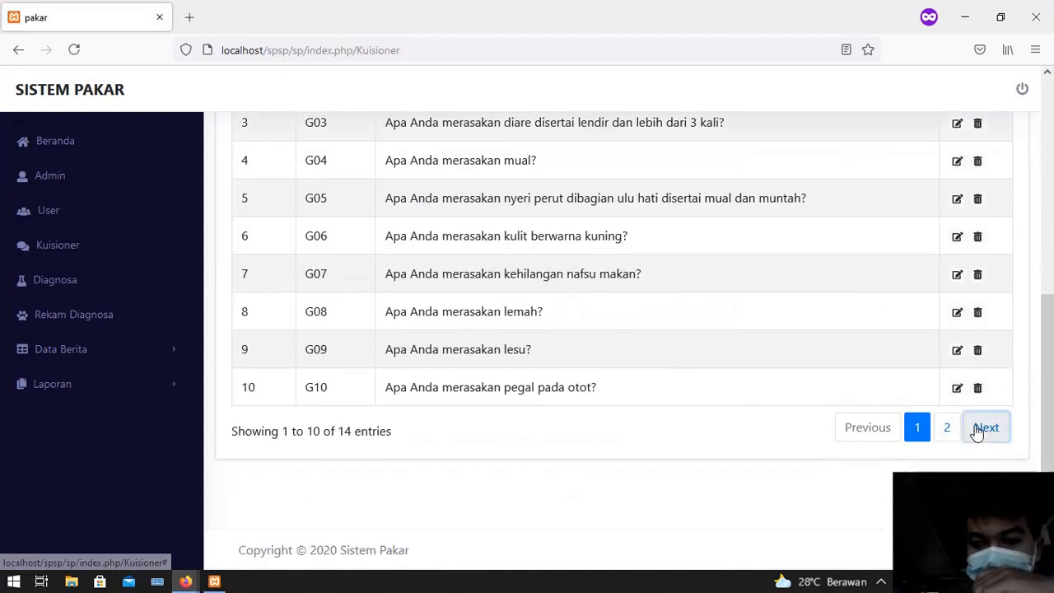
{"action": "left_click", "coordinate": [979, 429]}
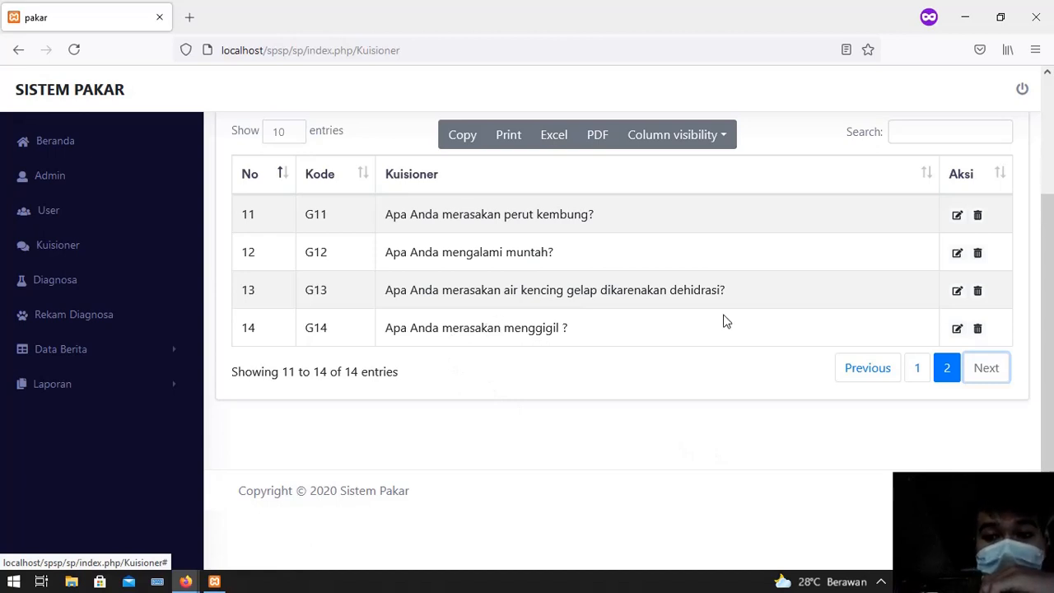
{"action": "left_click", "coordinate": [958, 329]}
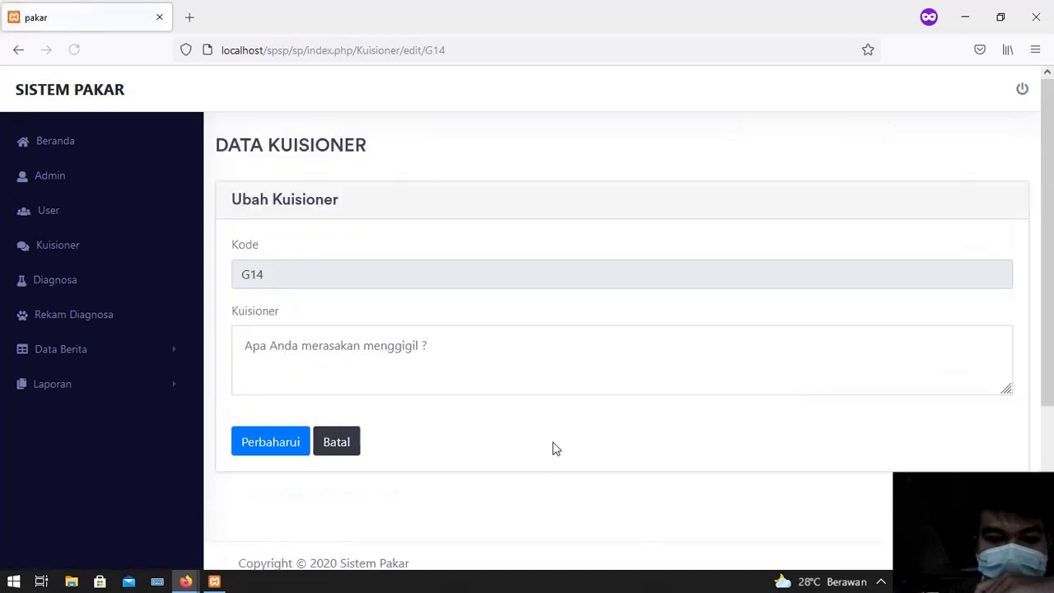
{"action": "left_click", "coordinate": [418, 346]}
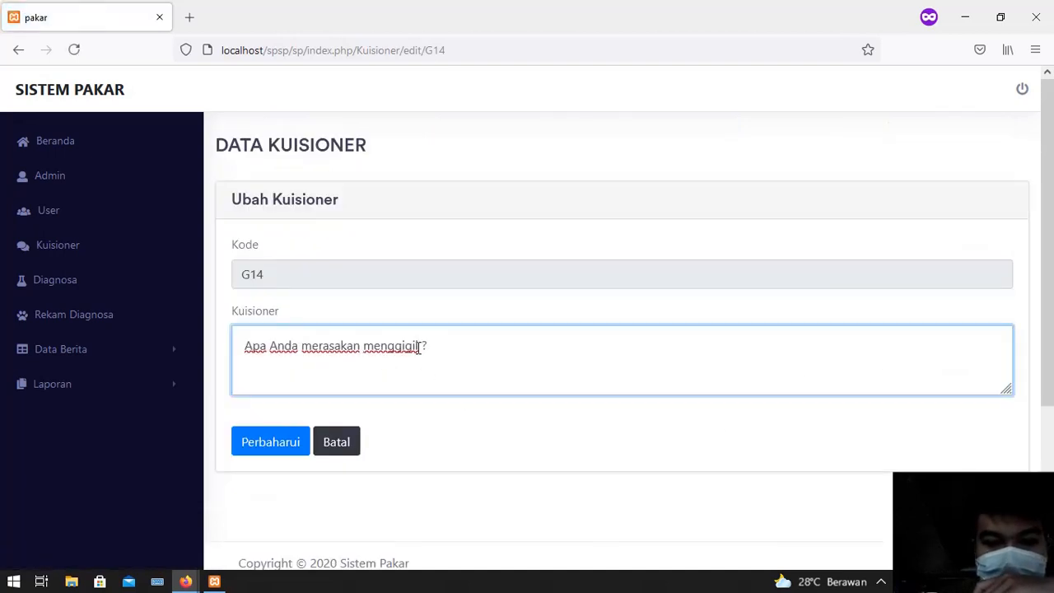
{"action": "type", "text": "dan panas"}
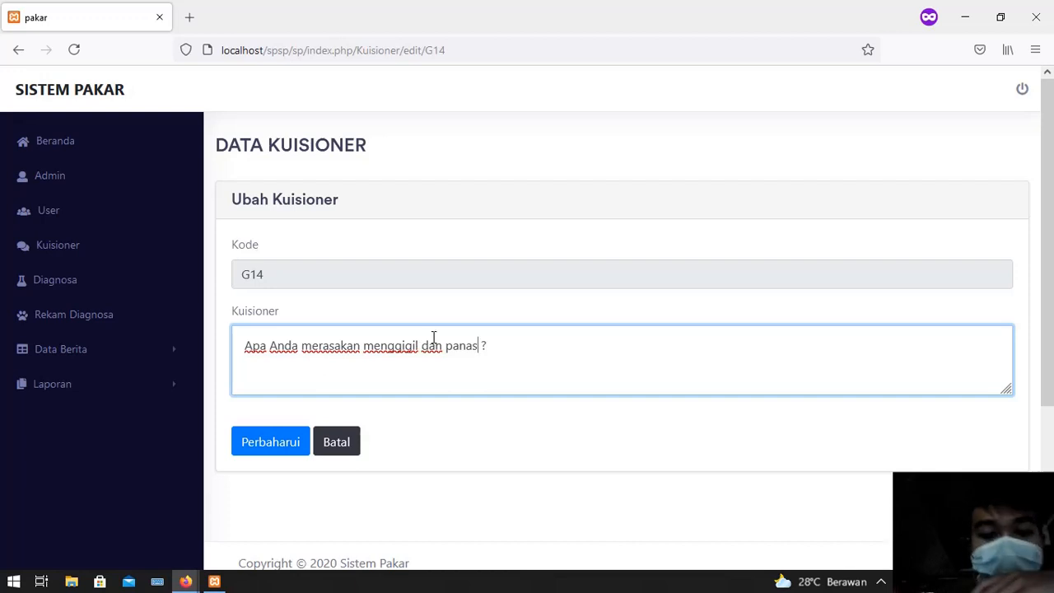
{"action": "left_click", "coordinate": [275, 441]}
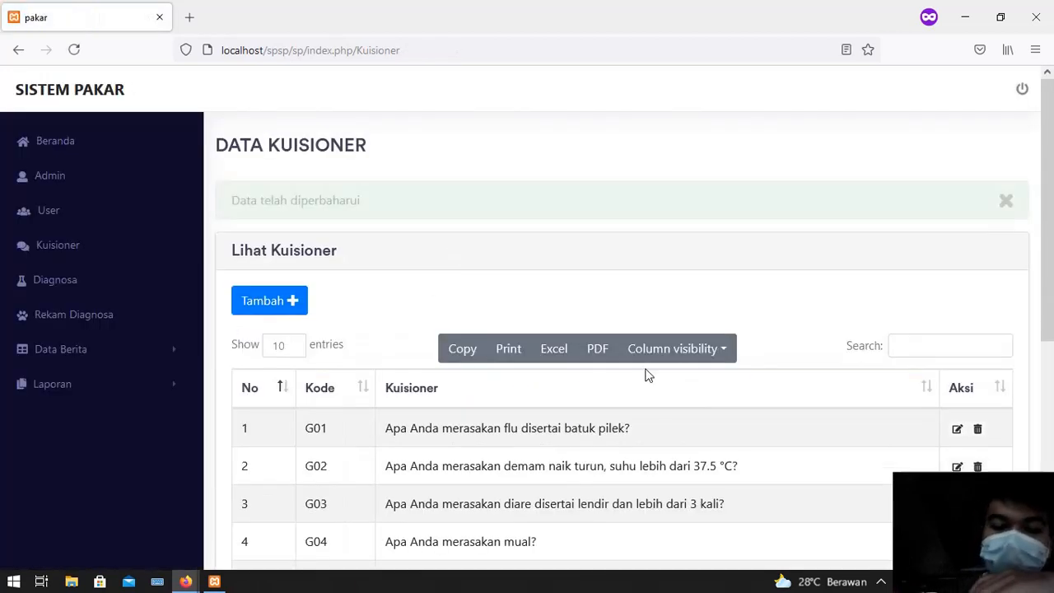
{"action": "scroll", "coordinate": [651, 375], "scroll_direction": "down", "scroll_amount": 5}
{"action": "left_click", "coordinate": [985, 428]}
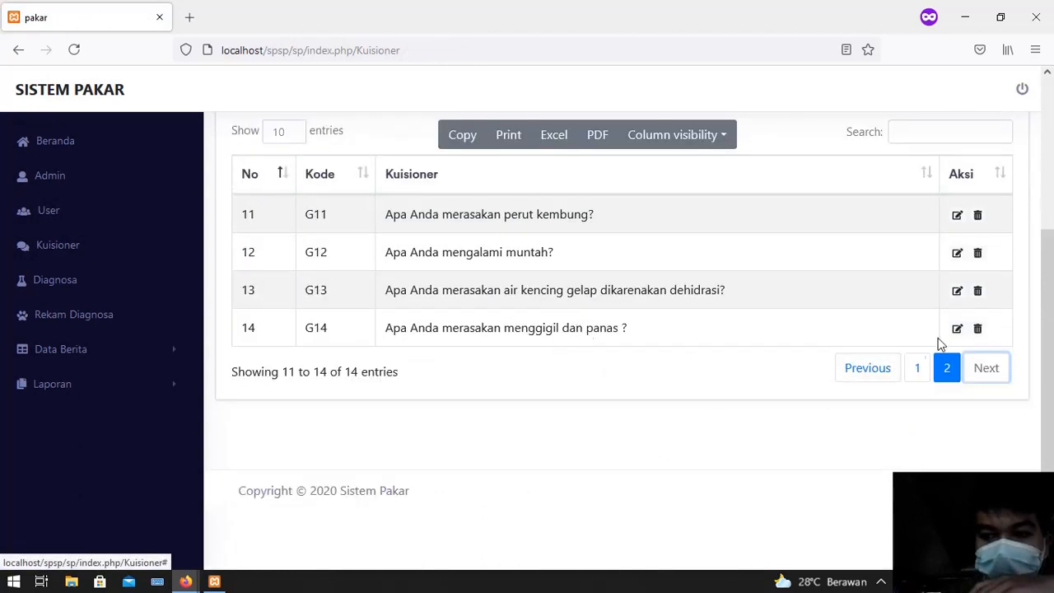
Delete question G14, check page 2 no longer lists it, then go to Data Diagnosa
{"action": "left_click", "coordinate": [979, 331]}
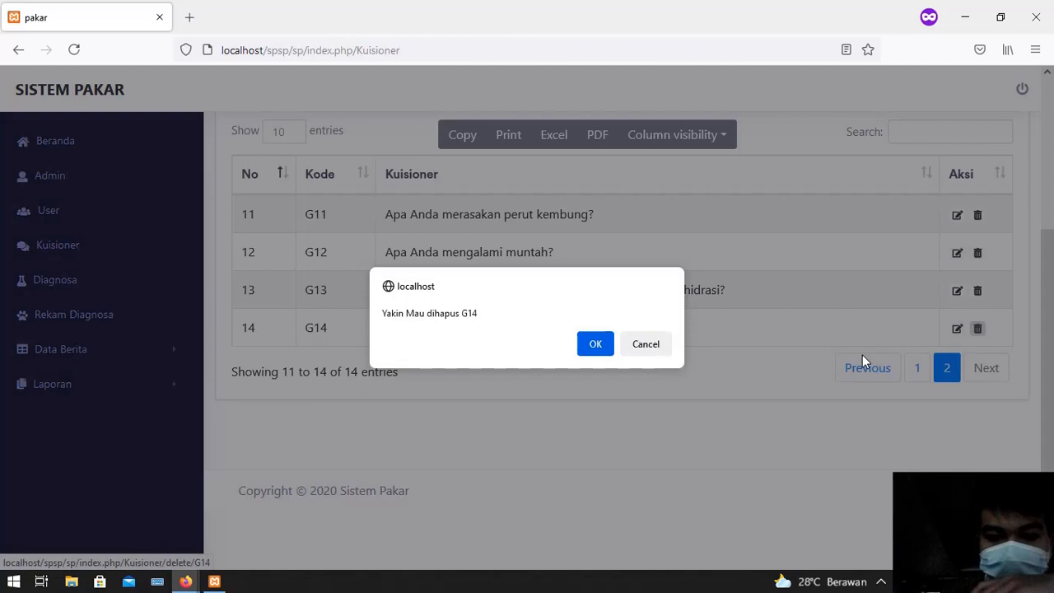
{"action": "left_click", "coordinate": [593, 345]}
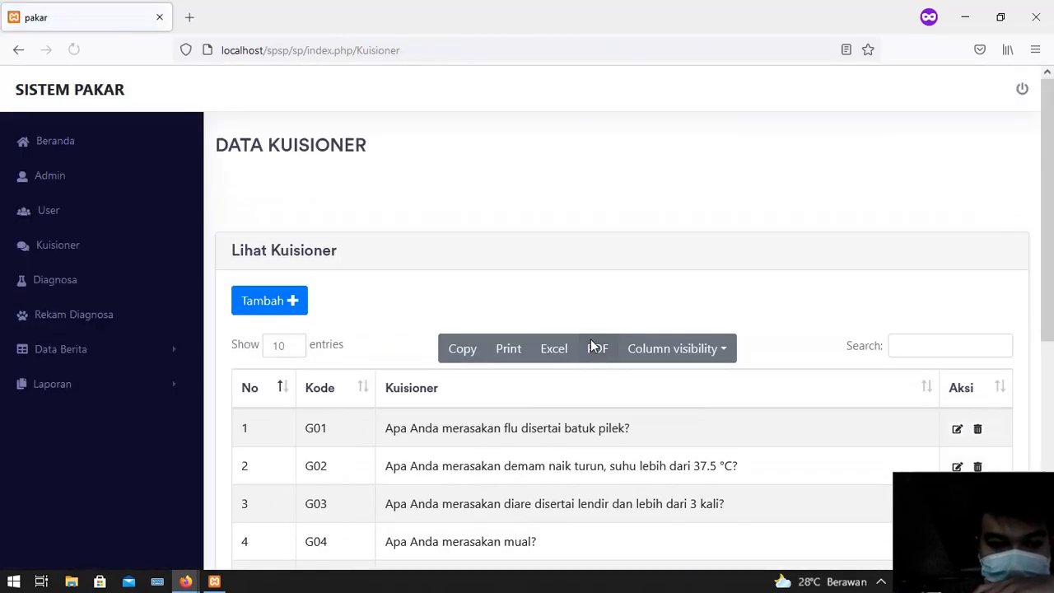
{"action": "scroll", "coordinate": [593, 346], "scroll_direction": "down", "scroll_amount": 5}
{"action": "left_click", "coordinate": [980, 430]}
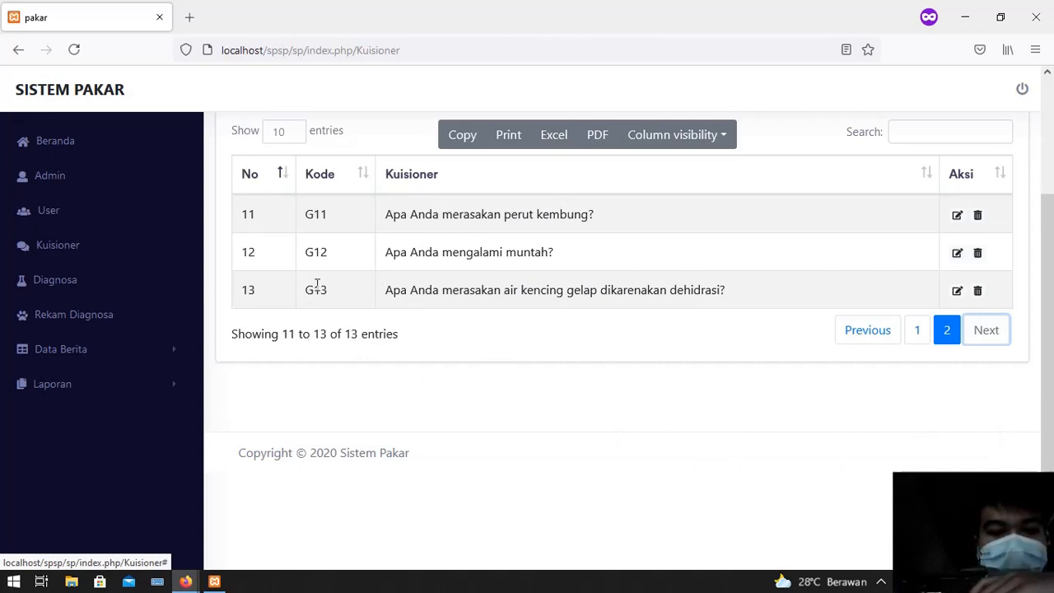
{"action": "left_click", "coordinate": [95, 286]}
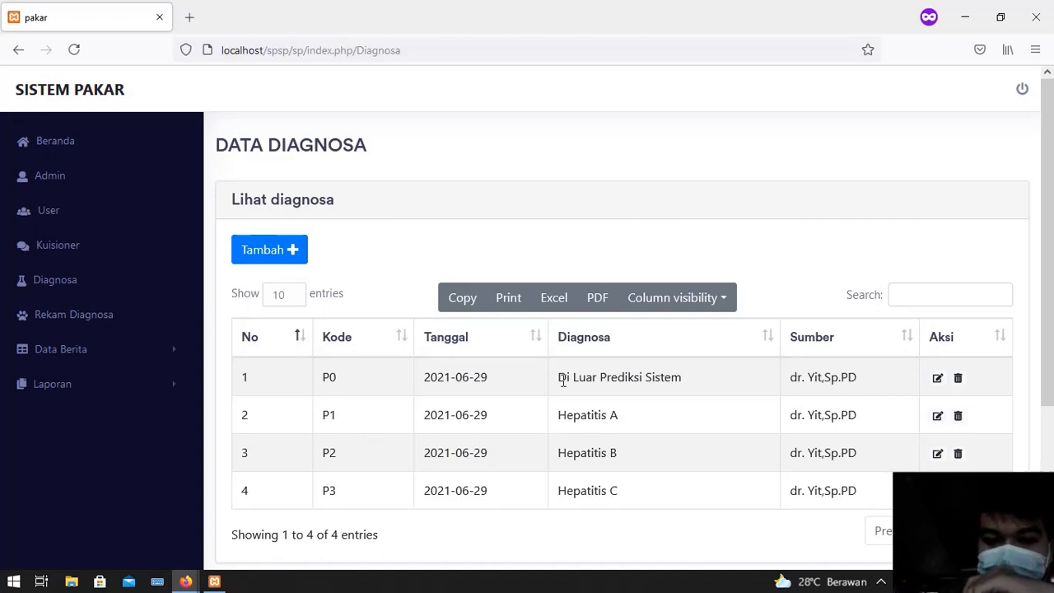
Look over diagnoses P0–P3 and bring up the Tambah diagnosa form
{"action": "scroll", "coordinate": [587, 418], "scroll_direction": "down", "scroll_amount": 3}
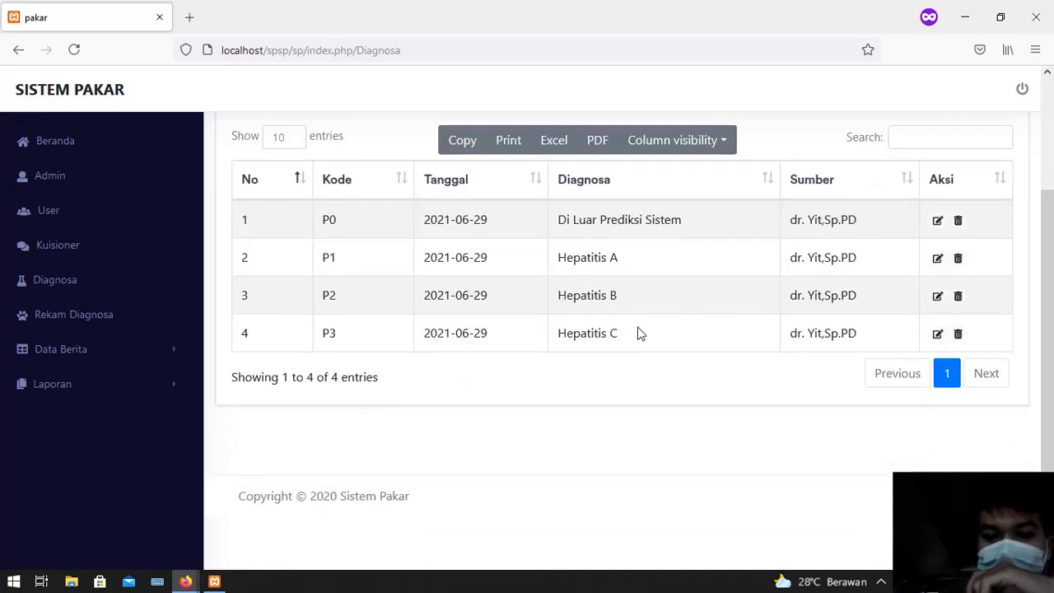
{"action": "scroll", "coordinate": [637, 332], "scroll_direction": "up", "scroll_amount": 3}
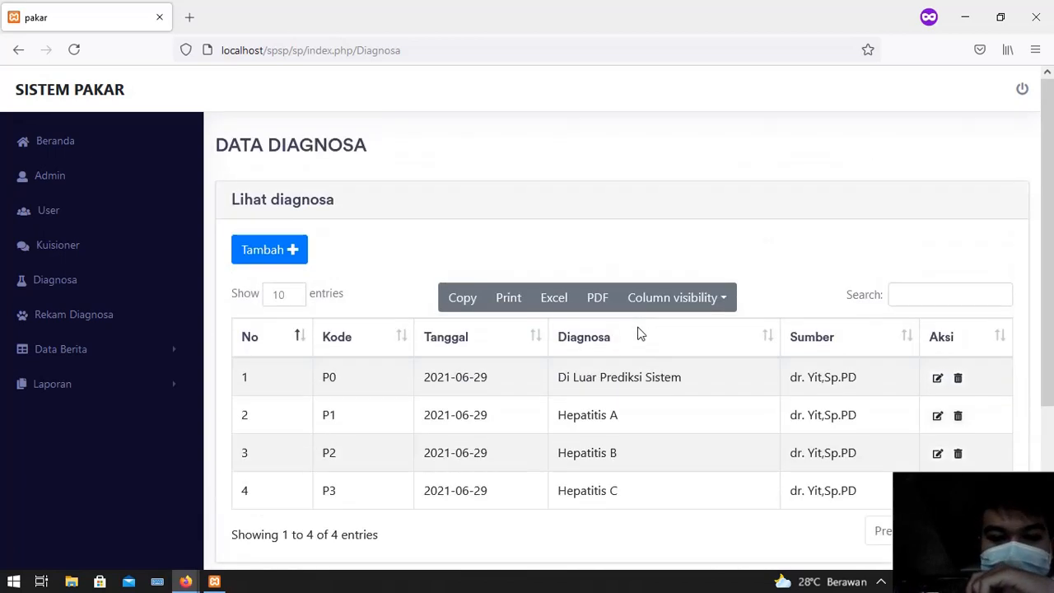
{"action": "left_click", "coordinate": [282, 264]}
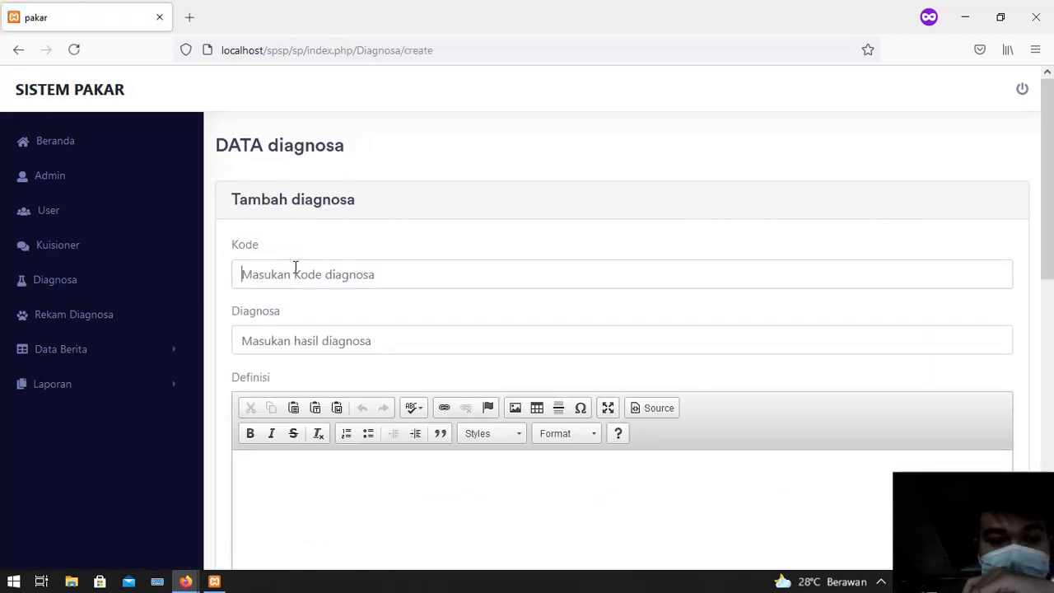
Enter diagnosis code P5 and the diagnosis name Hepatitis D
{"action": "left_click", "coordinate": [295, 270]}
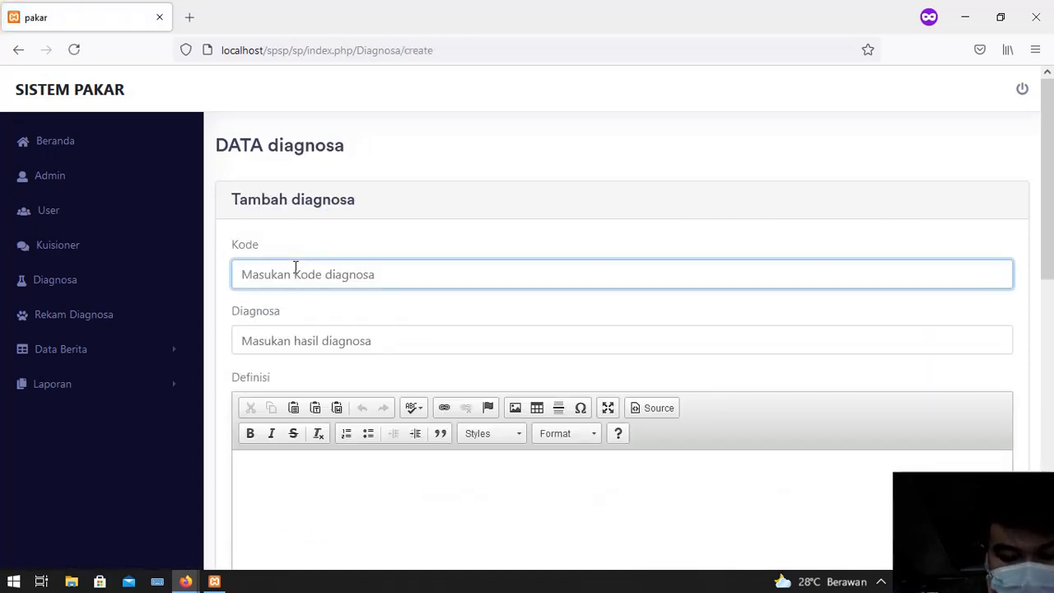
{"action": "type", "text": "g05"}
{"action": "key", "text": "BackSpace"}
{"action": "key", "text": "BackSpace"}
{"action": "key", "text": "BackSpace"}
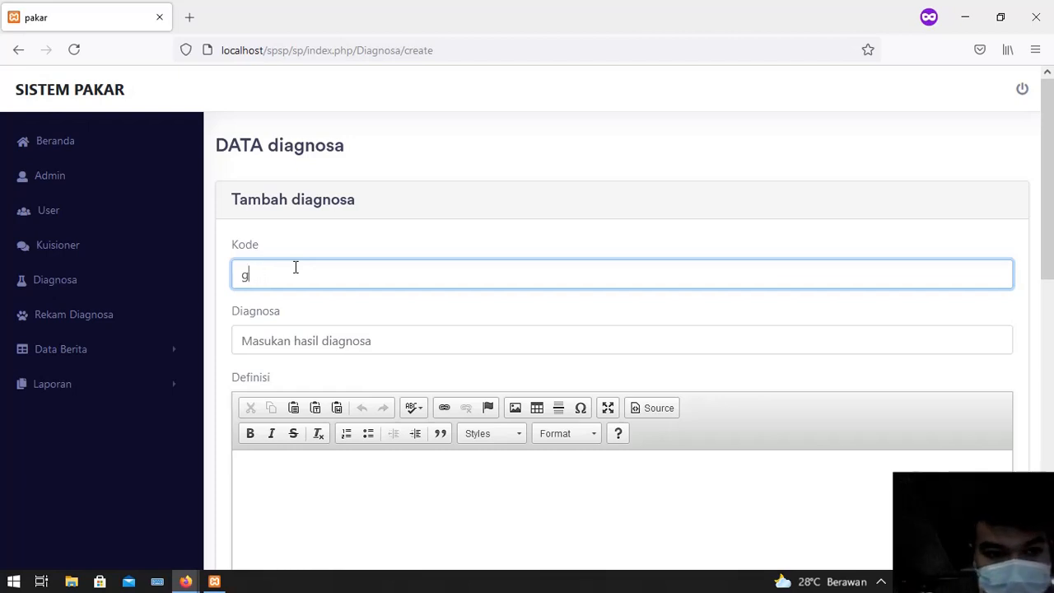
{"action": "type", "text": "P05"}
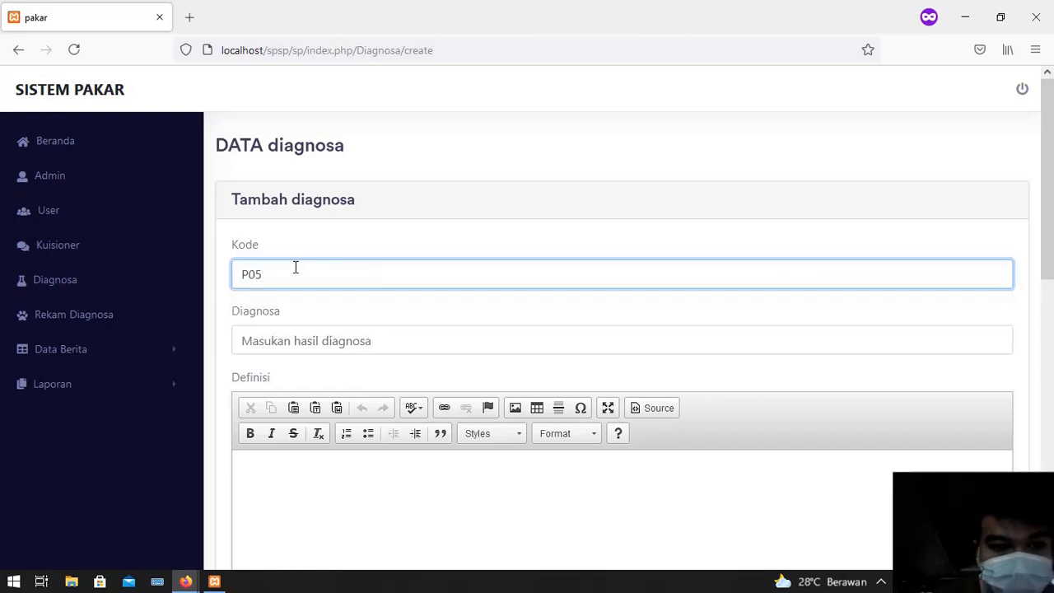
{"action": "key", "text": "BackSpace"}
{"action": "key", "text": "BackSpace"}
{"action": "type", "text": "5"}
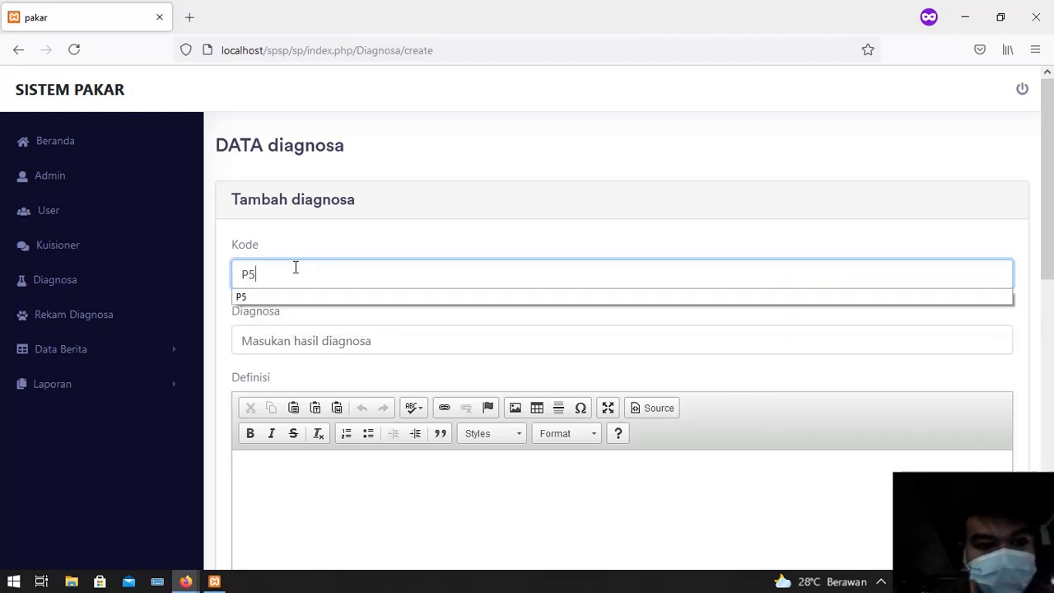
{"action": "left_click", "coordinate": [295, 347]}
{"action": "type", "text": "H"}
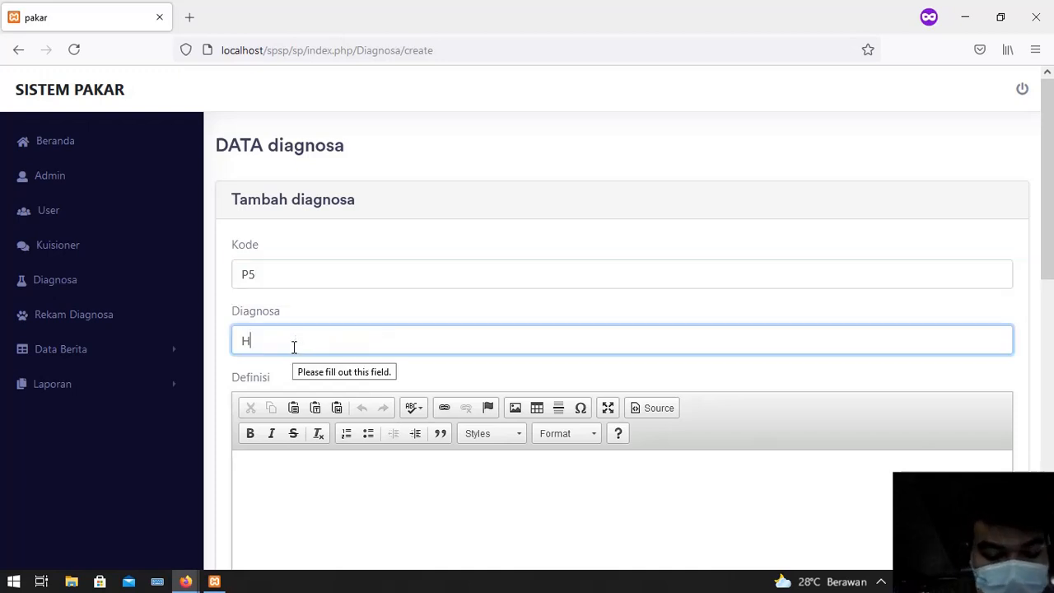
{"action": "type", "text": "epatiti"}
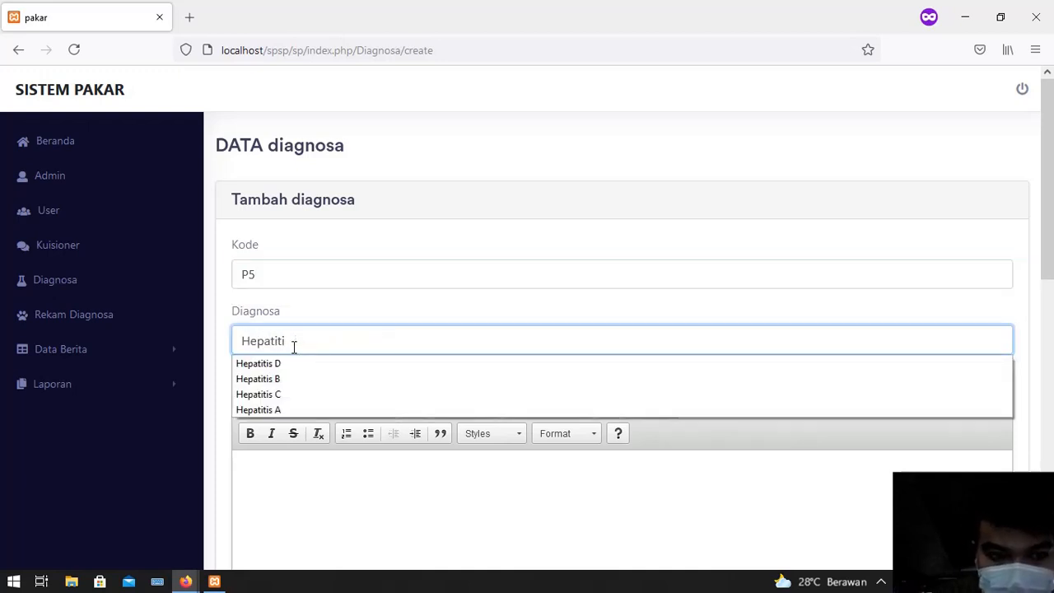
{"action": "type", "text": "s D"}
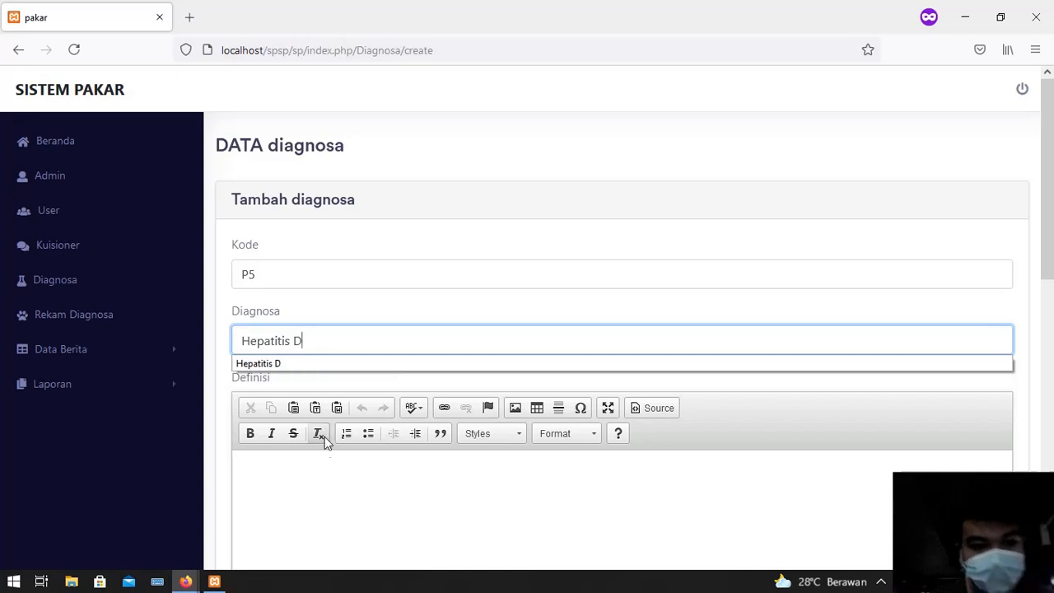
Fill in the Definisi text describing hepatitis as a liver disease and the Saran advice text
{"action": "scroll", "coordinate": [322, 438], "scroll_direction": "down", "scroll_amount": 2}
{"action": "left_click", "coordinate": [354, 366]}
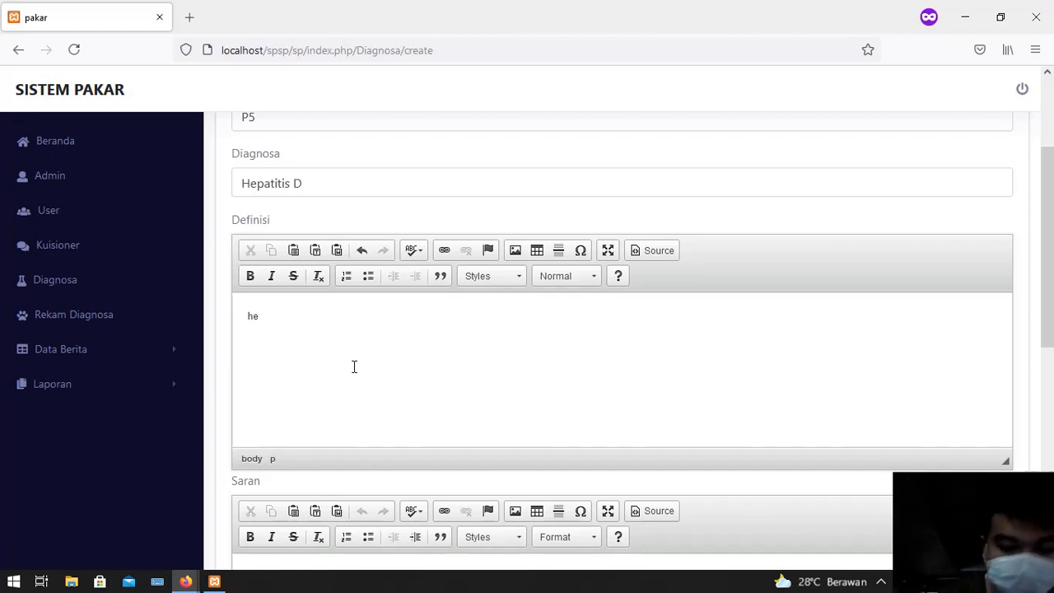
{"action": "type", "text": "hepatitis ada"}
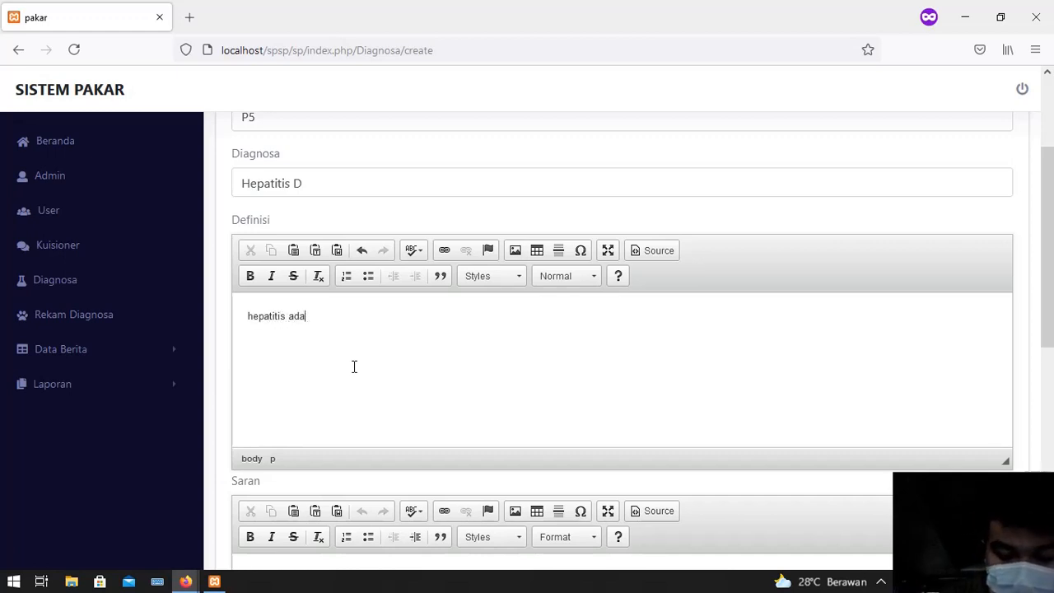
{"action": "type", "text": "lah suatu p"}
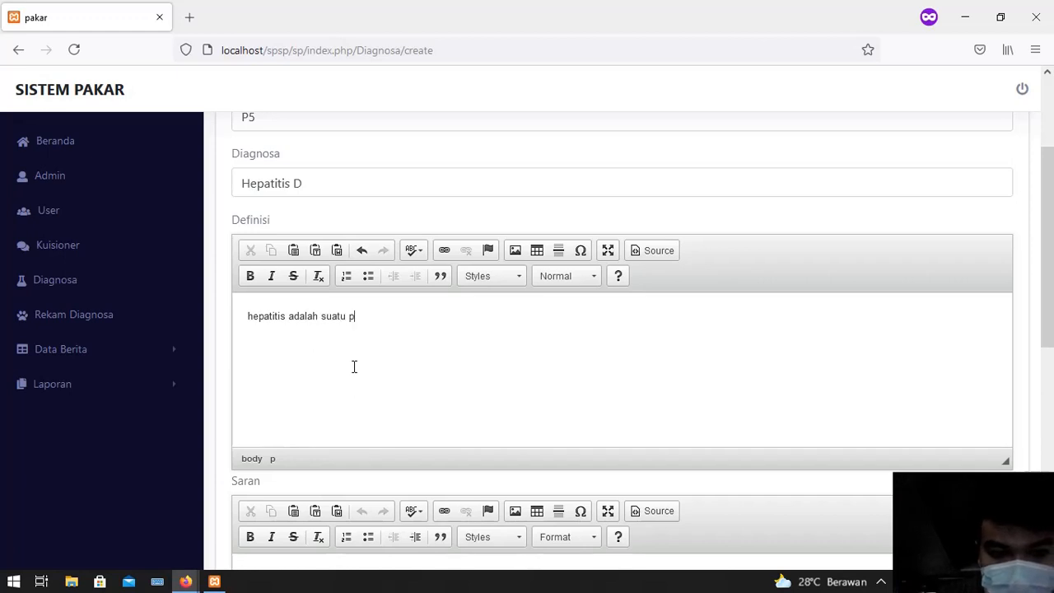
{"action": "type", "text": "enyakit"}
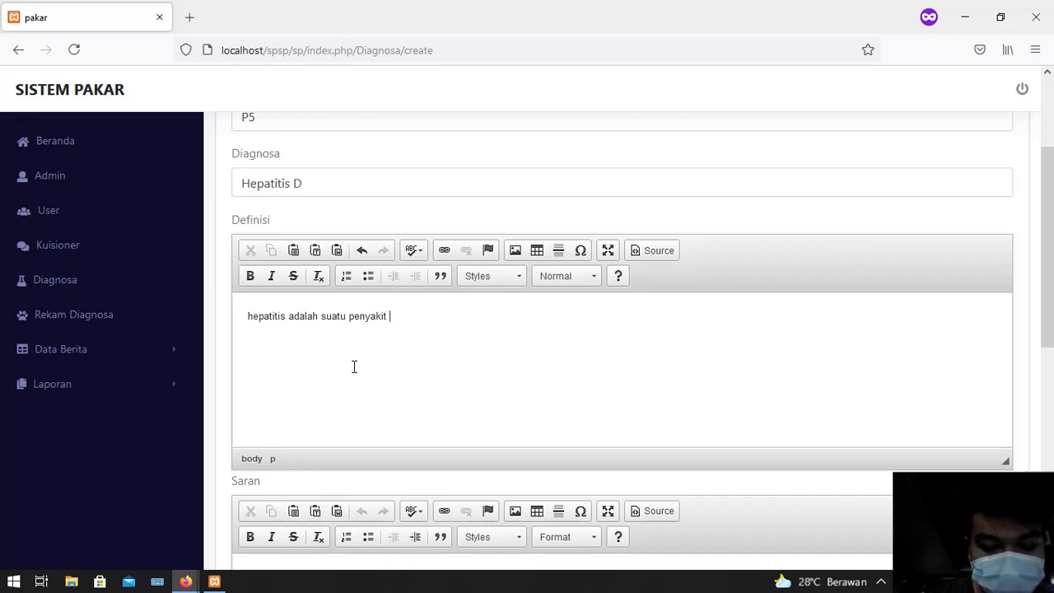
{"action": "type", "text": " hati"}
{"action": "scroll", "coordinate": [360, 421], "scroll_direction": "down", "scroll_amount": 2}
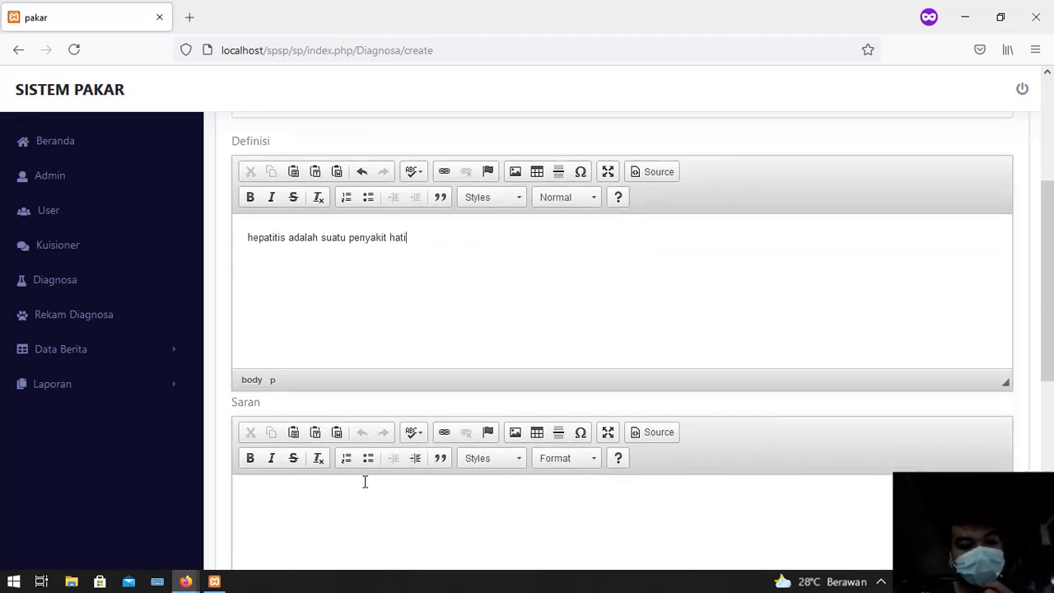
{"action": "left_click", "coordinate": [376, 504]}
{"action": "scroll", "coordinate": [376, 504], "scroll_direction": "down", "scroll_amount": 2}
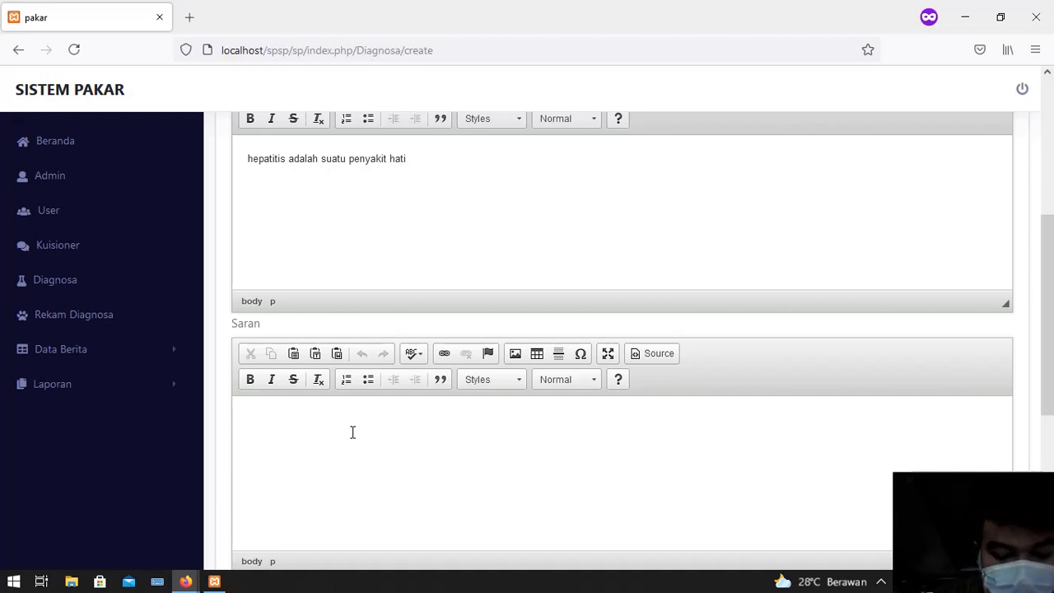
{"action": "type", "text": "istir"}
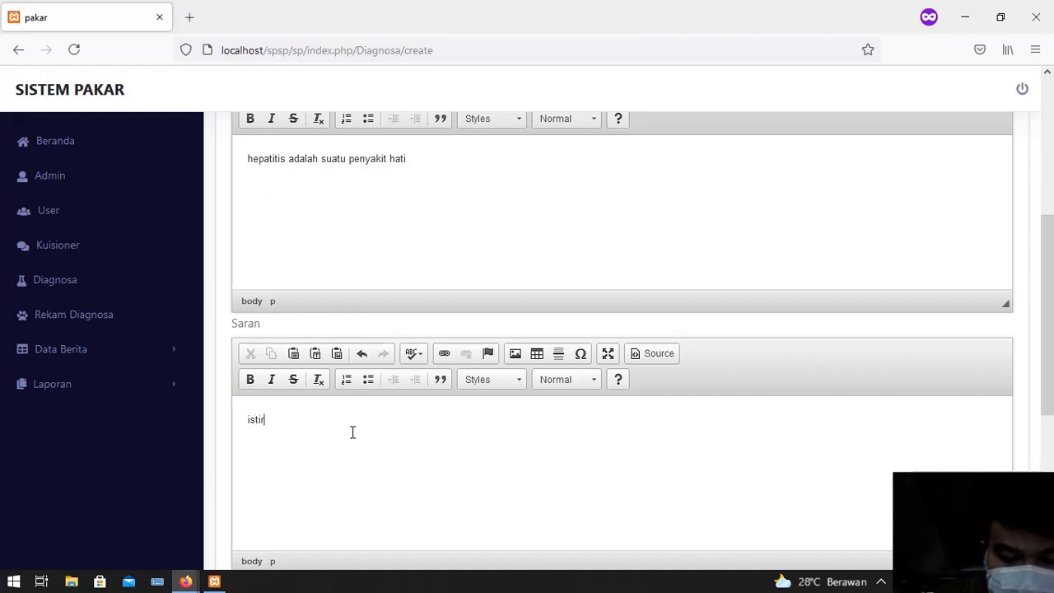
{"action": "type", "text": "ahat yanhg"}
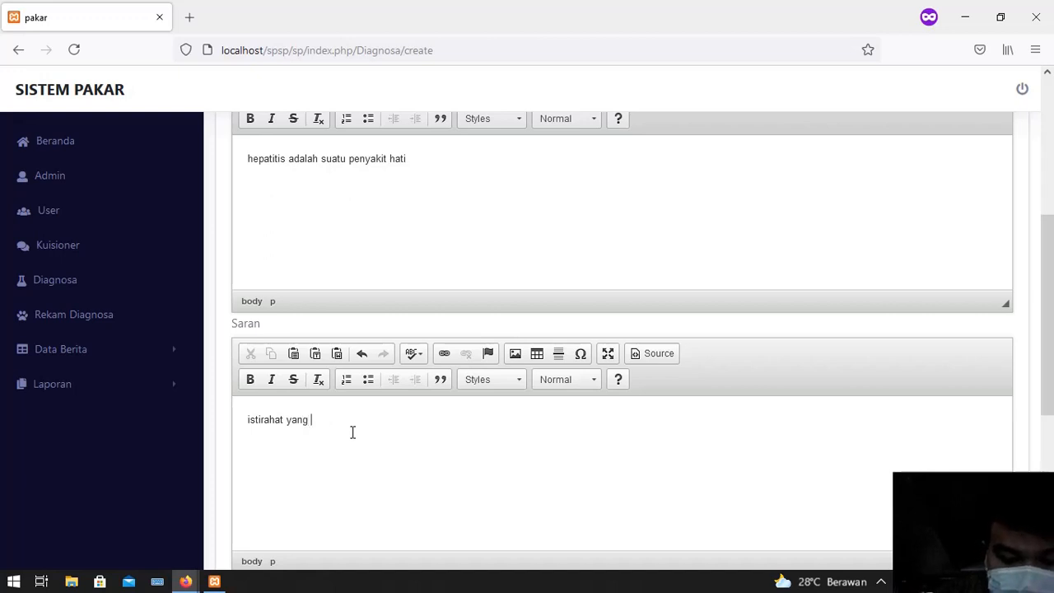
{"action": "type", "text": "cukup"}
{"action": "scroll", "coordinate": [353, 432], "scroll_direction": "down", "scroll_amount": 3}
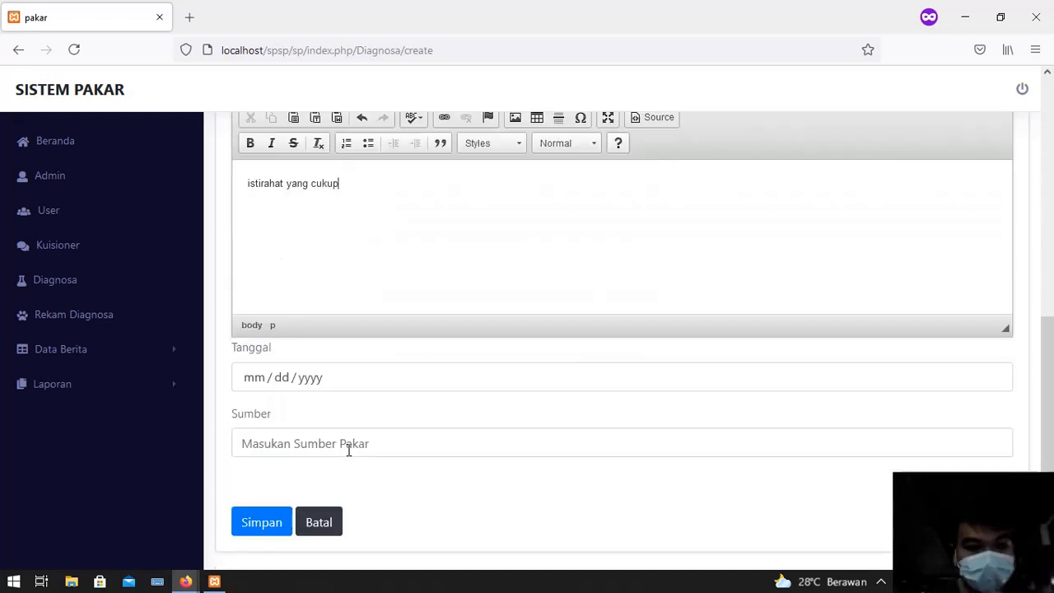
Set Tanggal to 07/01/2021 and Sumber to Pakar/Dokter, then save the diagnosis
{"action": "left_click", "coordinate": [317, 381]}
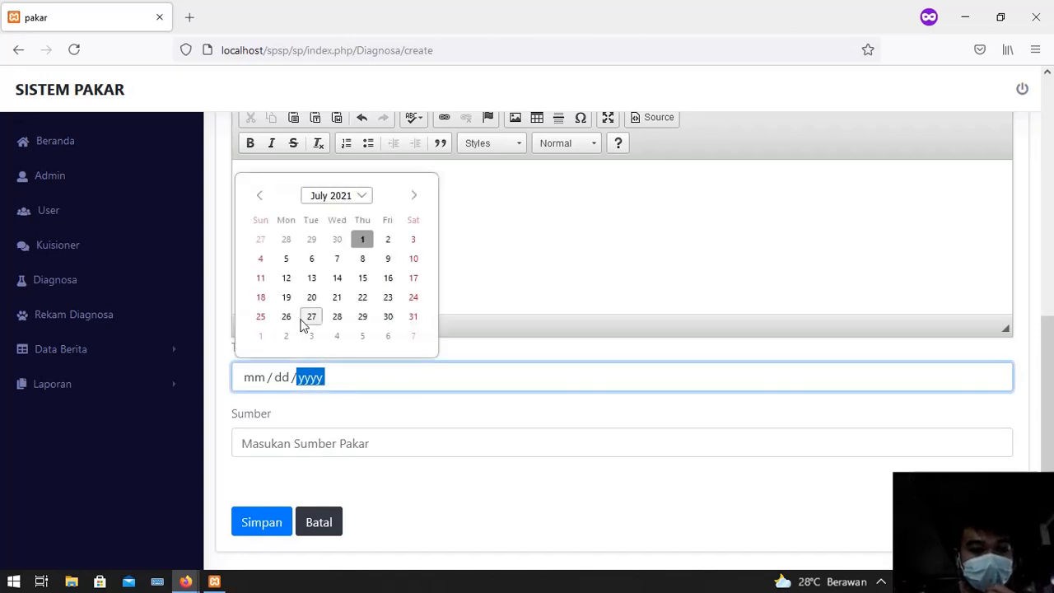
{"action": "left_click", "coordinate": [368, 237]}
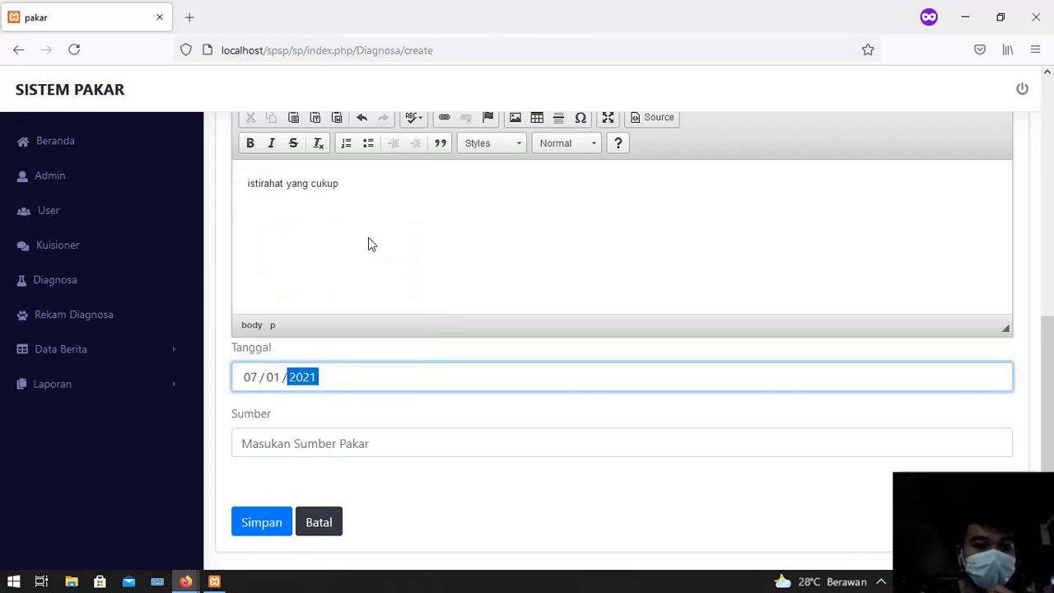
{"action": "left_click", "coordinate": [310, 456]}
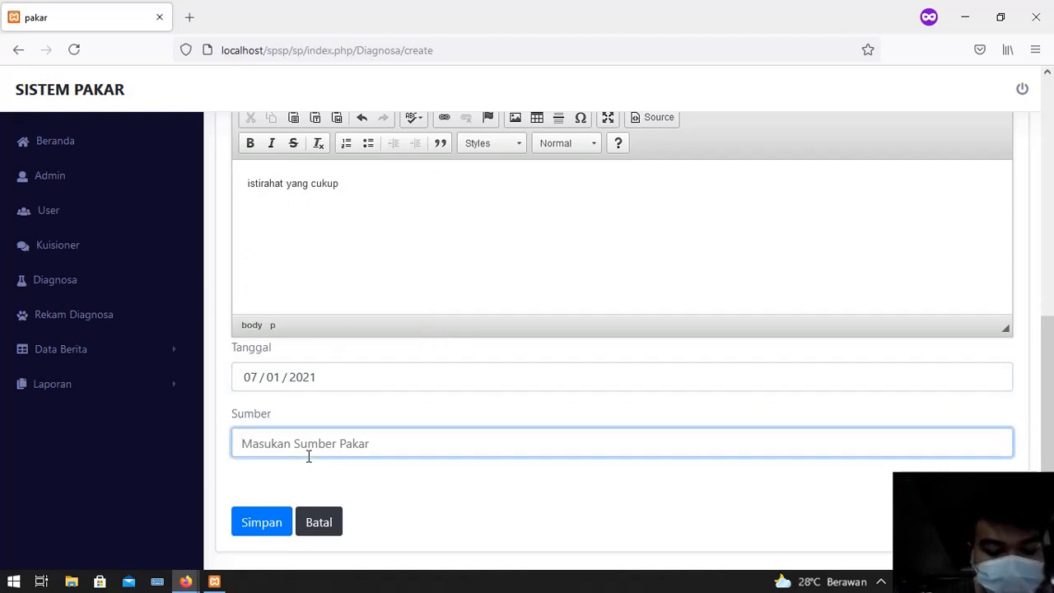
{"action": "type", "text": "Dokter"}
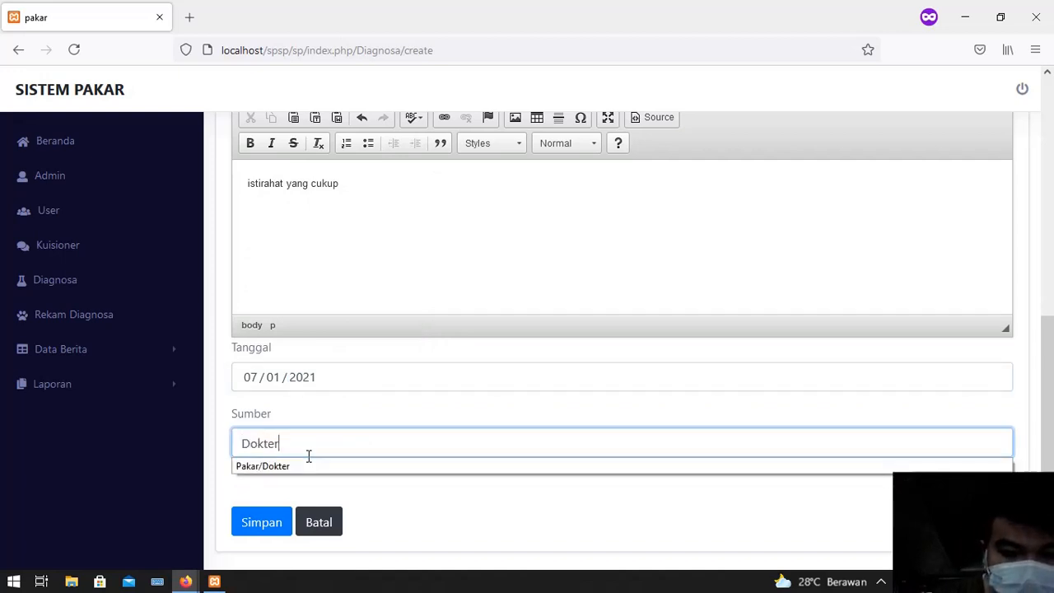
{"action": "left_click", "coordinate": [318, 467]}
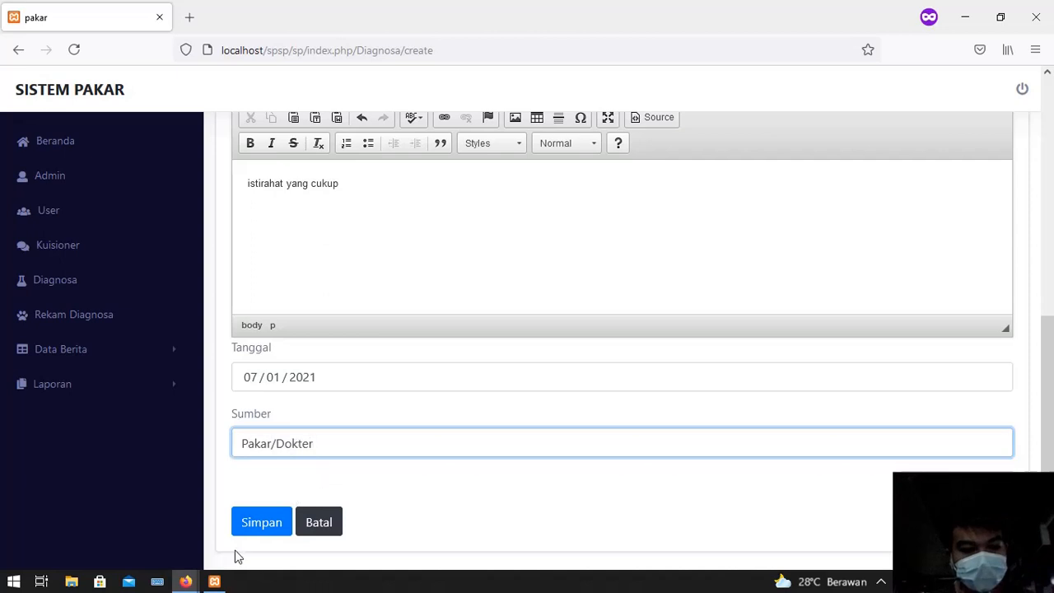
{"action": "left_click", "coordinate": [246, 526]}
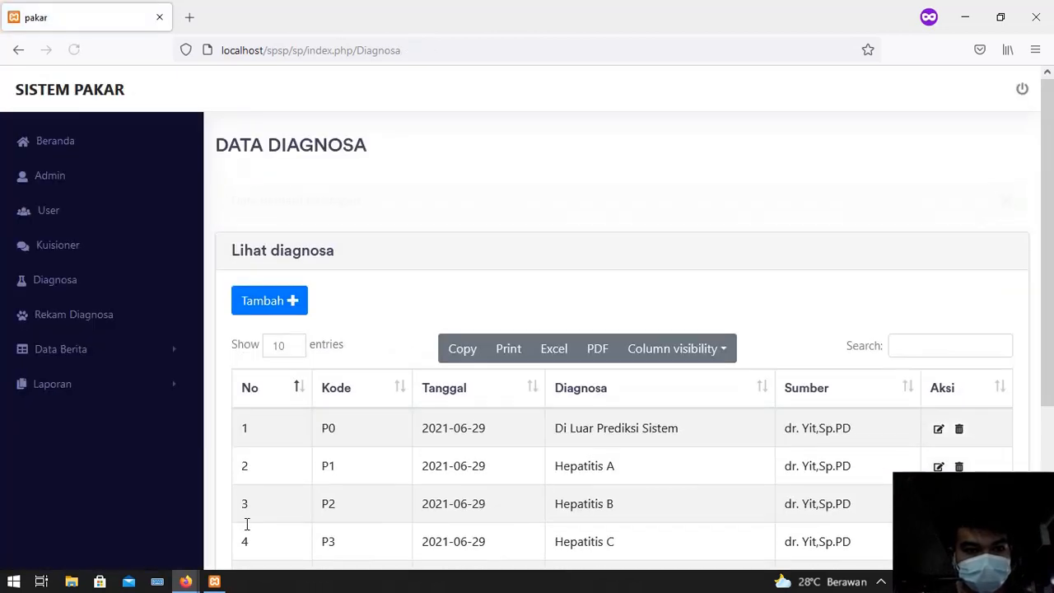
Edit row P5, change its Diagnosa name to Hepatitis E, and save with Perbaharui
{"action": "scroll", "coordinate": [496, 355], "scroll_direction": "down", "scroll_amount": 3}
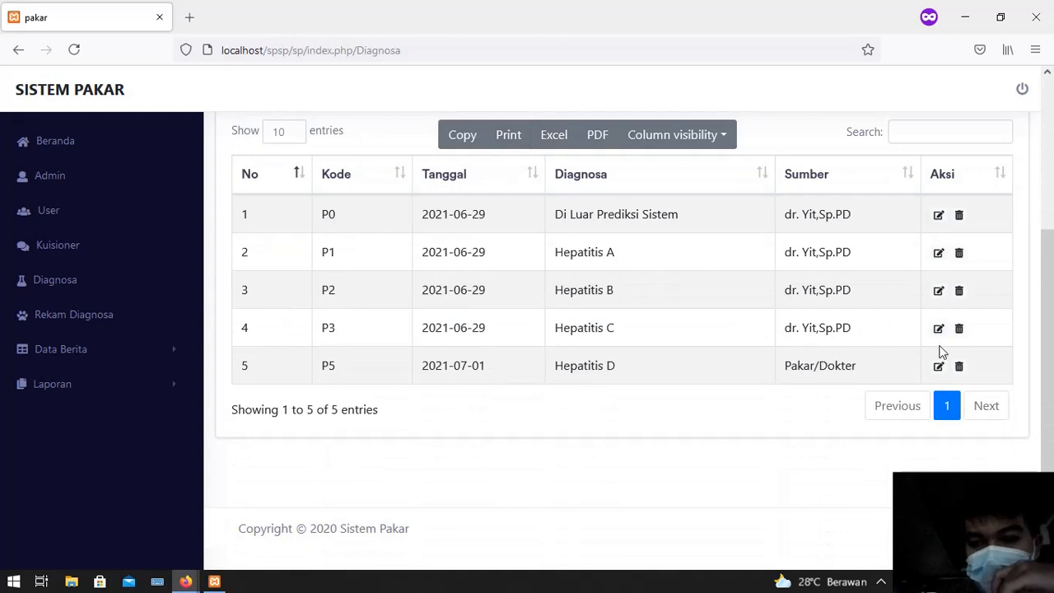
{"action": "left_click", "coordinate": [941, 367]}
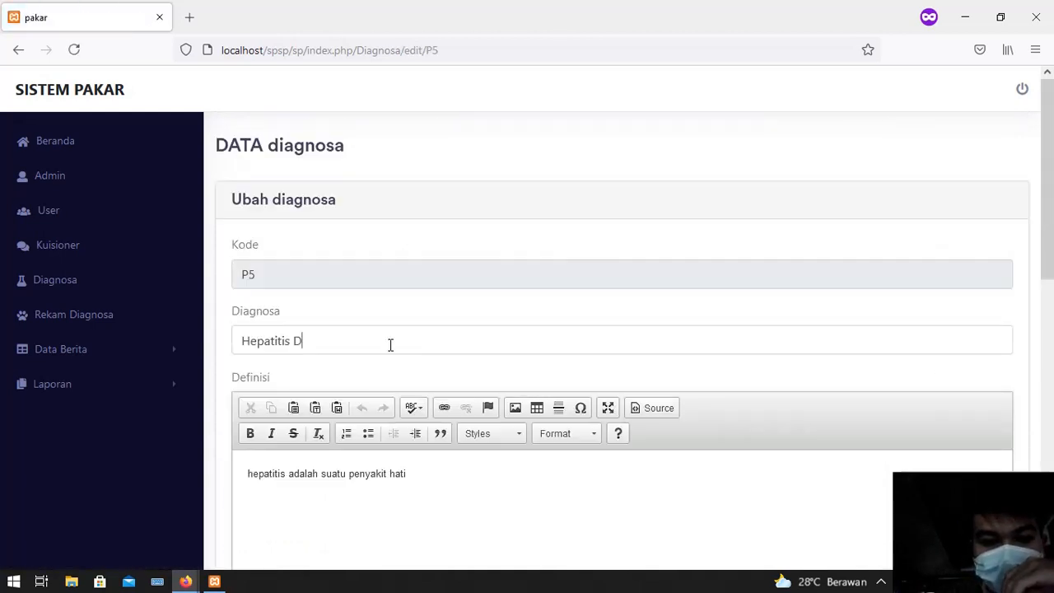
{"action": "left_click", "coordinate": [391, 344]}
{"action": "key", "text": "BackSpace"}
{"action": "type", "text": "E"}
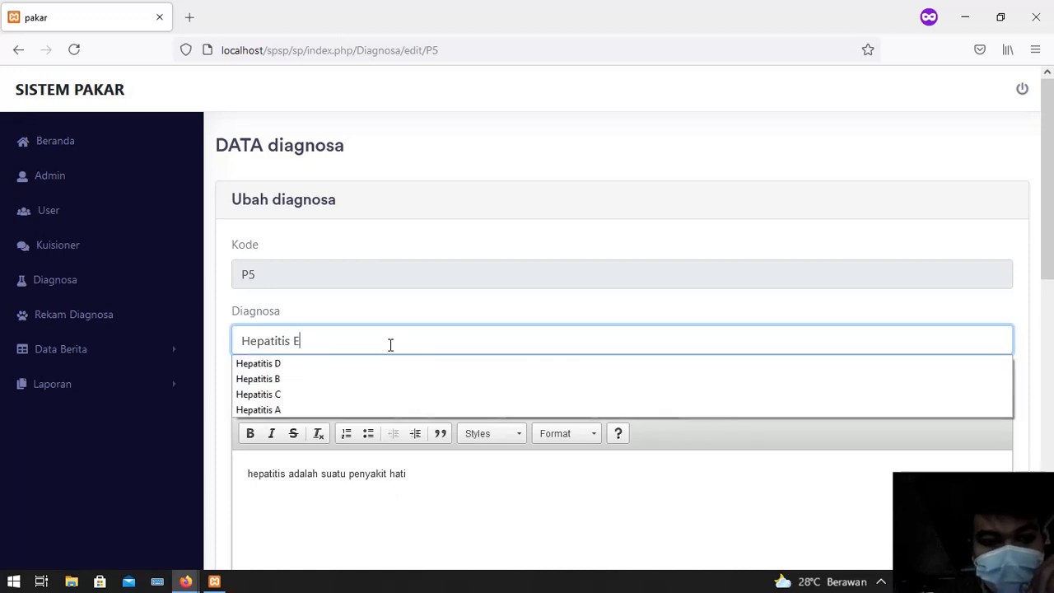
{"action": "left_click", "coordinate": [461, 310]}
{"action": "scroll", "coordinate": [324, 489], "scroll_direction": "down", "scroll_amount": 8}
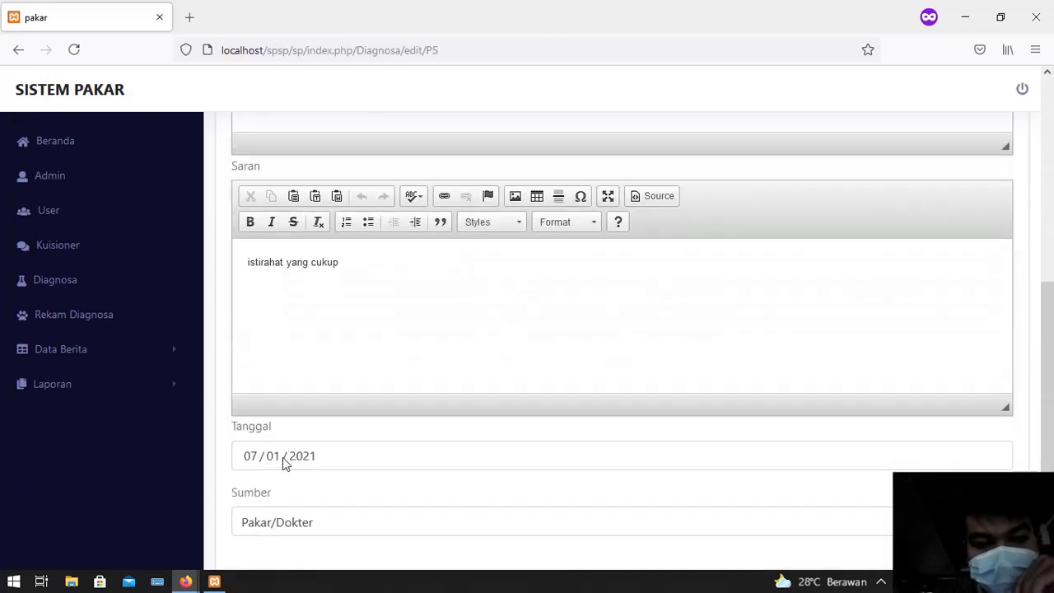
{"action": "left_click", "coordinate": [275, 437]}
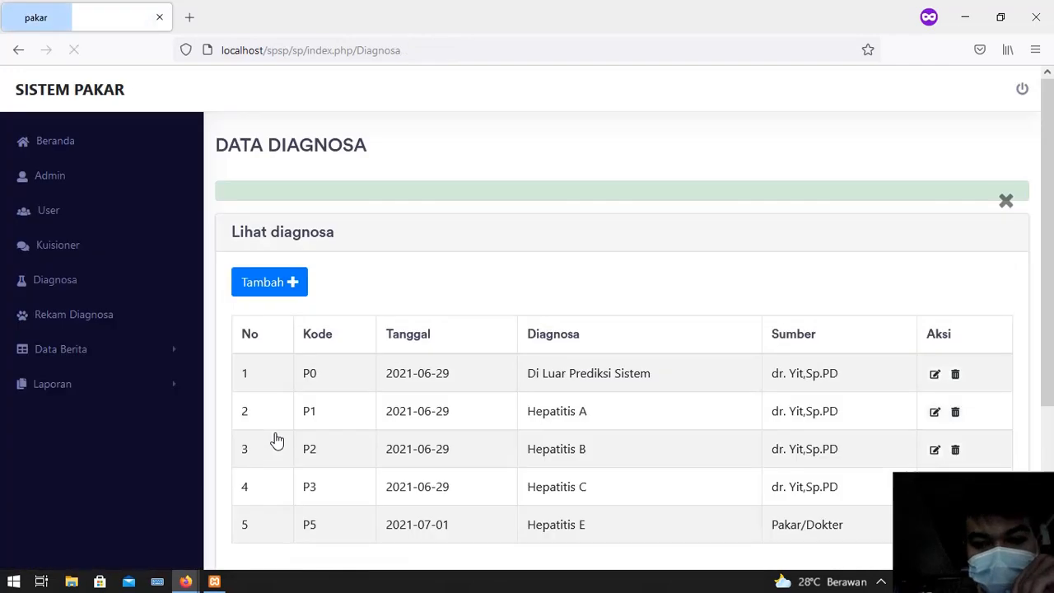
{"action": "scroll", "coordinate": [606, 434], "scroll_direction": "down", "scroll_amount": 3}
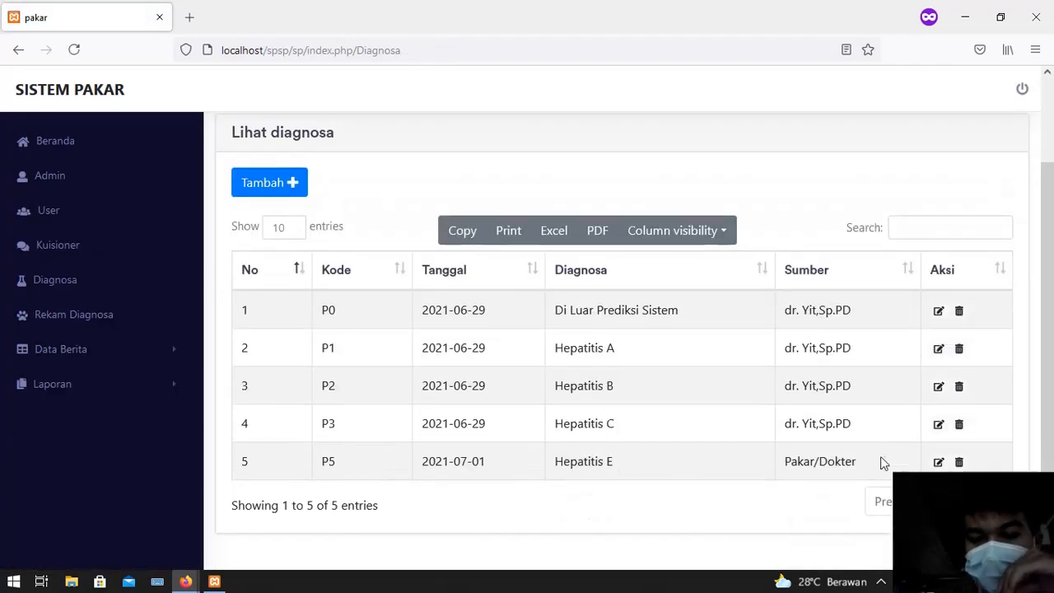
Delete diagnosis P5 Hepatitis E after confirming, then open the Rekam Diagnosa records page
{"action": "left_click", "coordinate": [959, 463]}
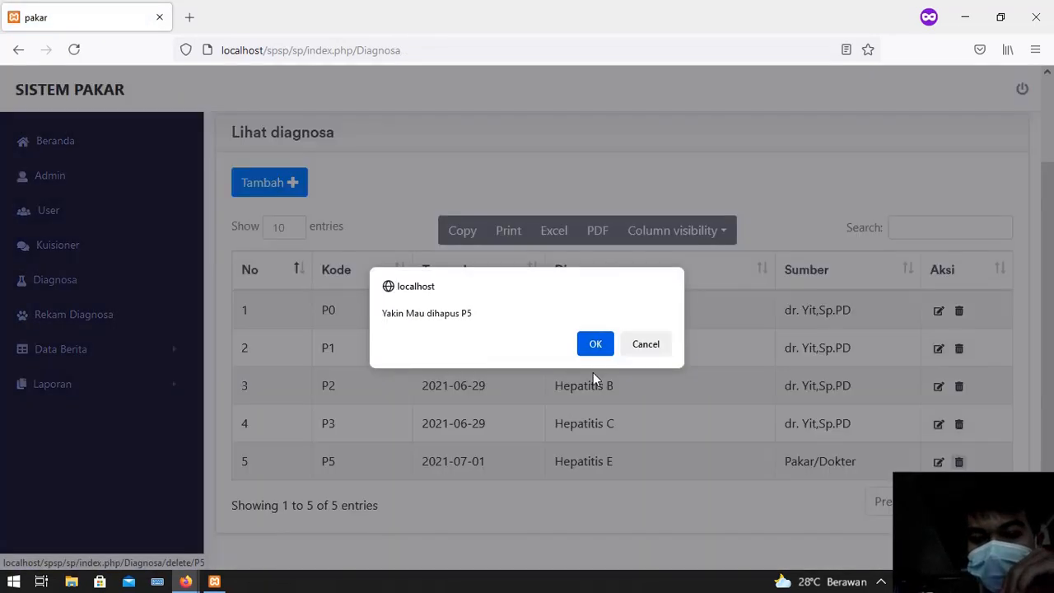
{"action": "left_click", "coordinate": [596, 344]}
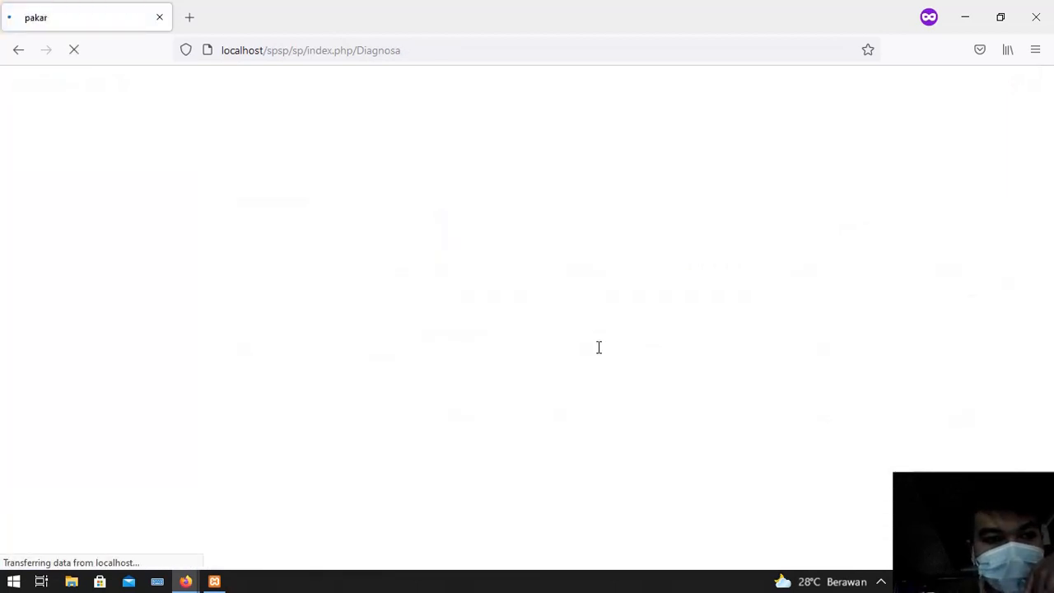
{"action": "scroll", "coordinate": [473, 425], "scroll_direction": "down", "scroll_amount": 3}
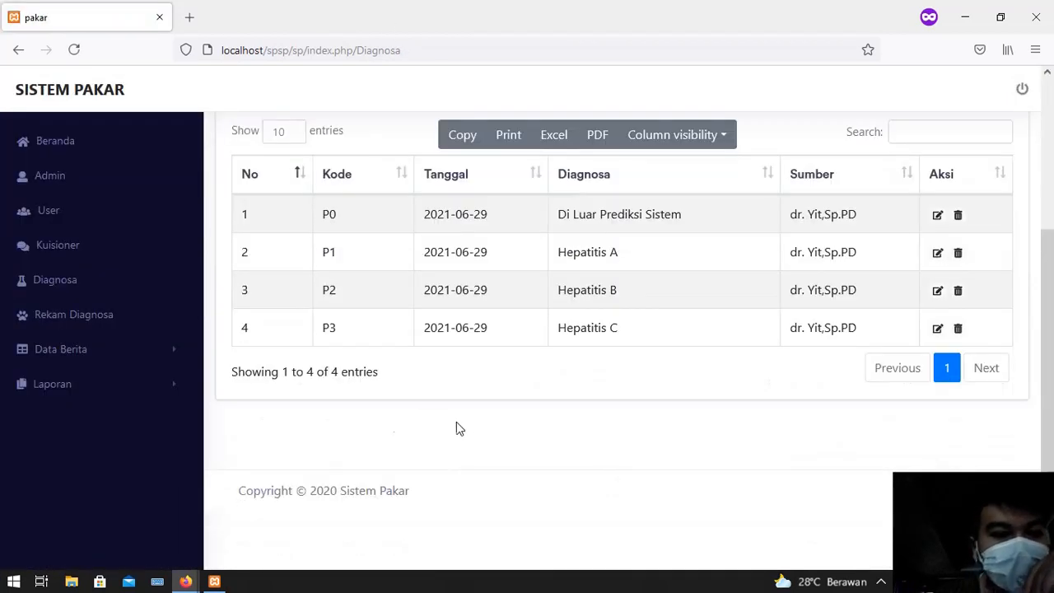
{"action": "left_click", "coordinate": [80, 319]}
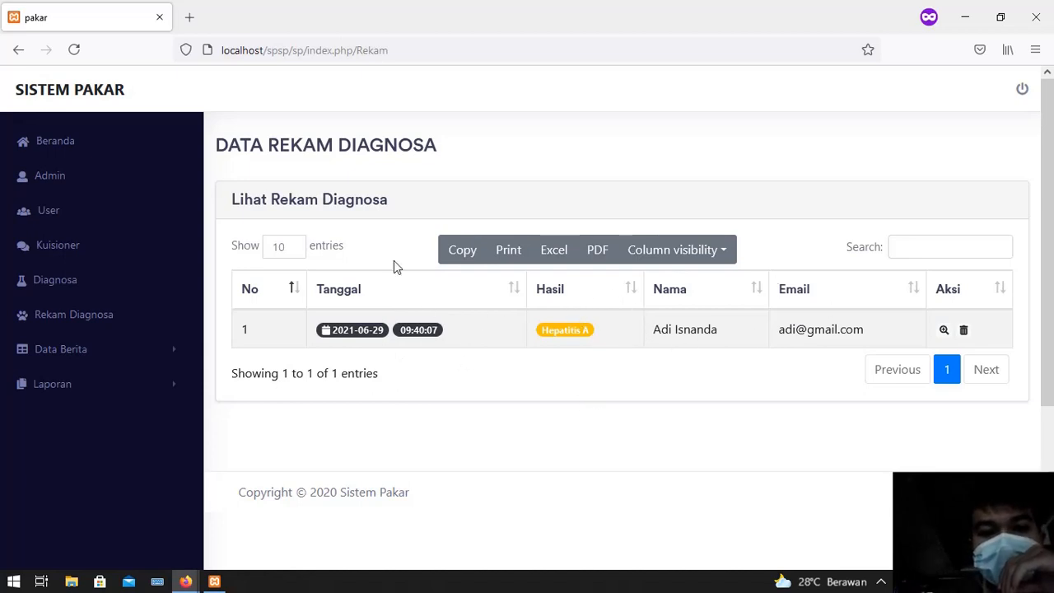
Look through the P1 Hepatitis A record's detail page, then go back with Kembali
{"action": "left_click", "coordinate": [944, 332]}
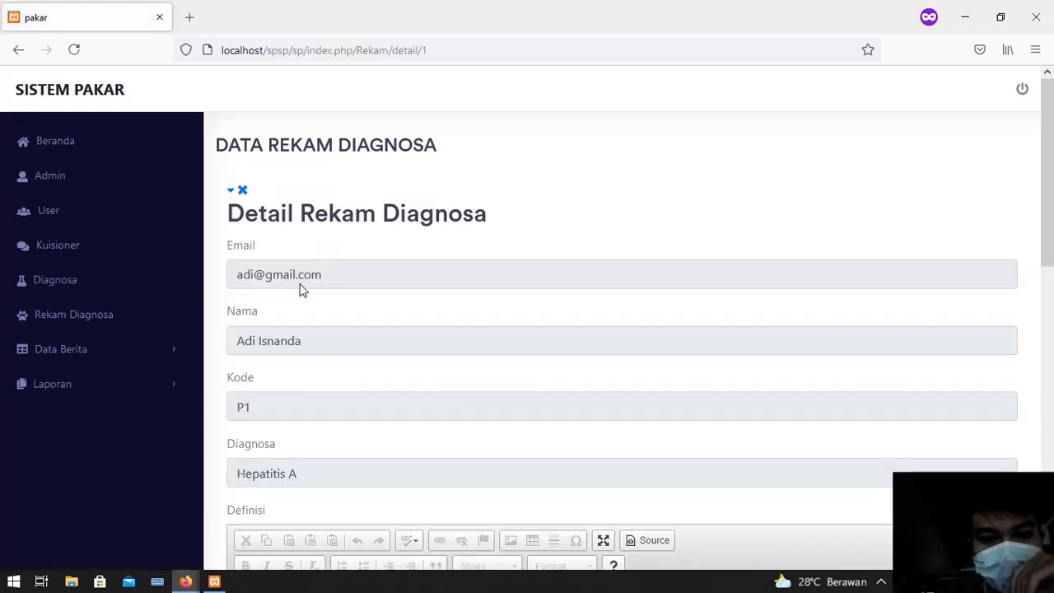
{"action": "scroll", "coordinate": [273, 297], "scroll_direction": "down", "scroll_amount": 9}
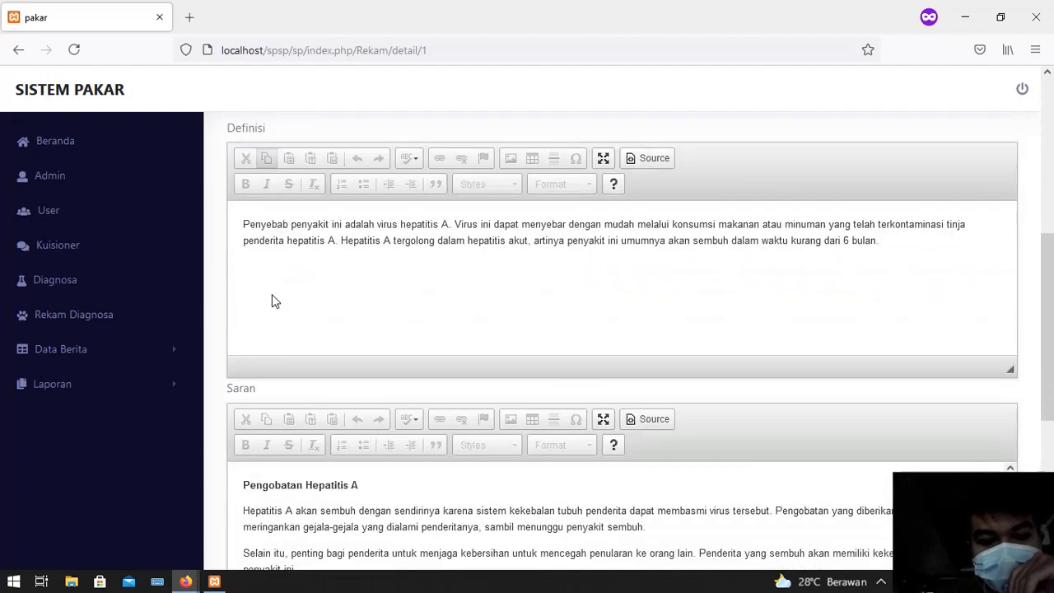
{"action": "scroll", "coordinate": [273, 300], "scroll_direction": "up", "scroll_amount": 9}
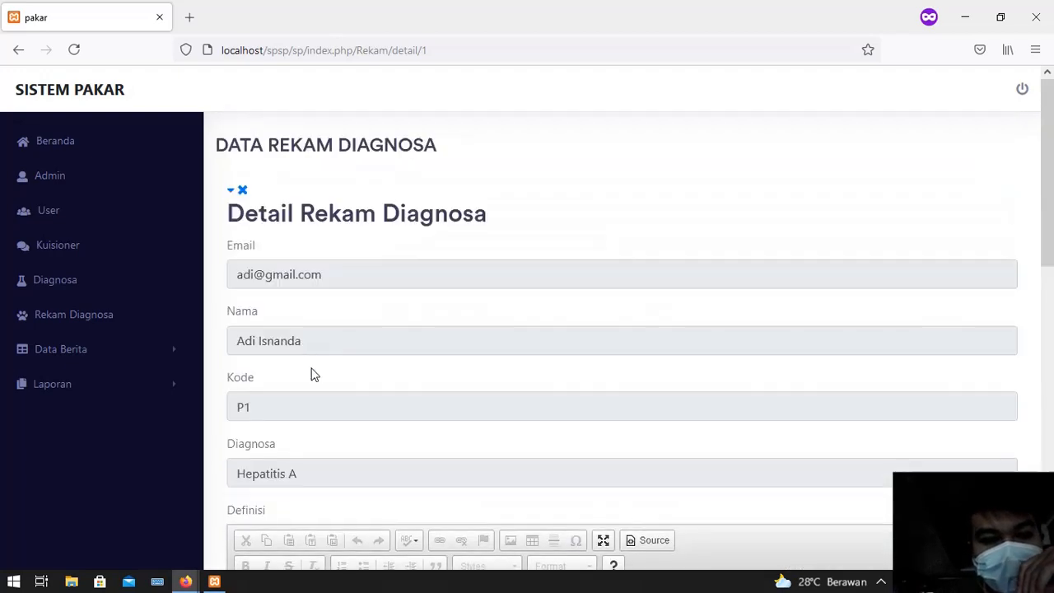
{"action": "scroll", "coordinate": [313, 371], "scroll_direction": "down", "scroll_amount": 4}
{"action": "scroll", "coordinate": [334, 353], "scroll_direction": "down", "scroll_amount": 4}
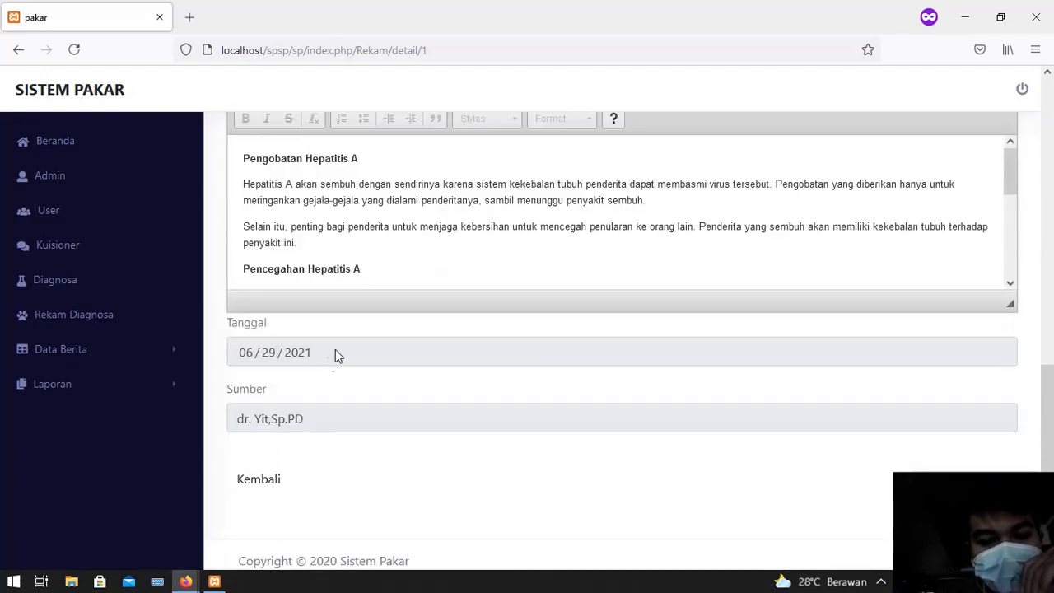
{"action": "left_click", "coordinate": [278, 473]}
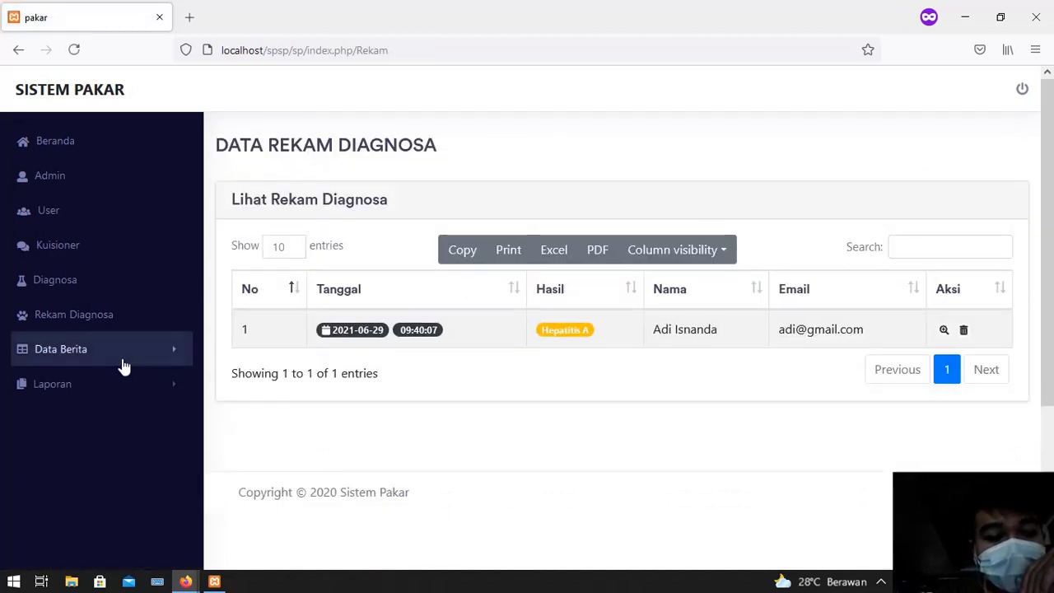
Go to Data Berita > Kategori and open the Tambah category form
{"action": "left_click", "coordinate": [123, 363]}
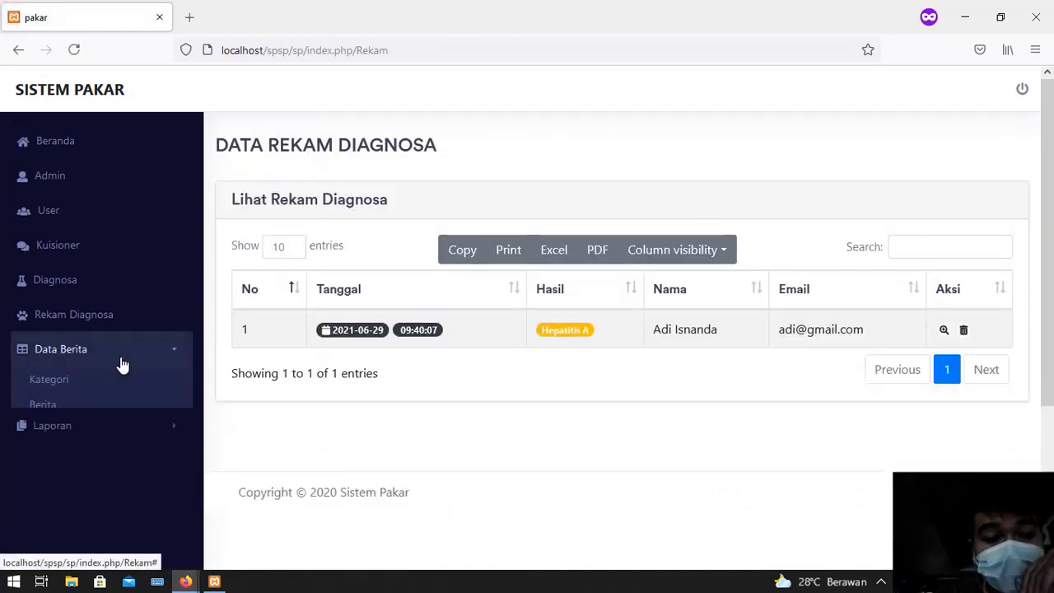
{"action": "left_click", "coordinate": [55, 382]}
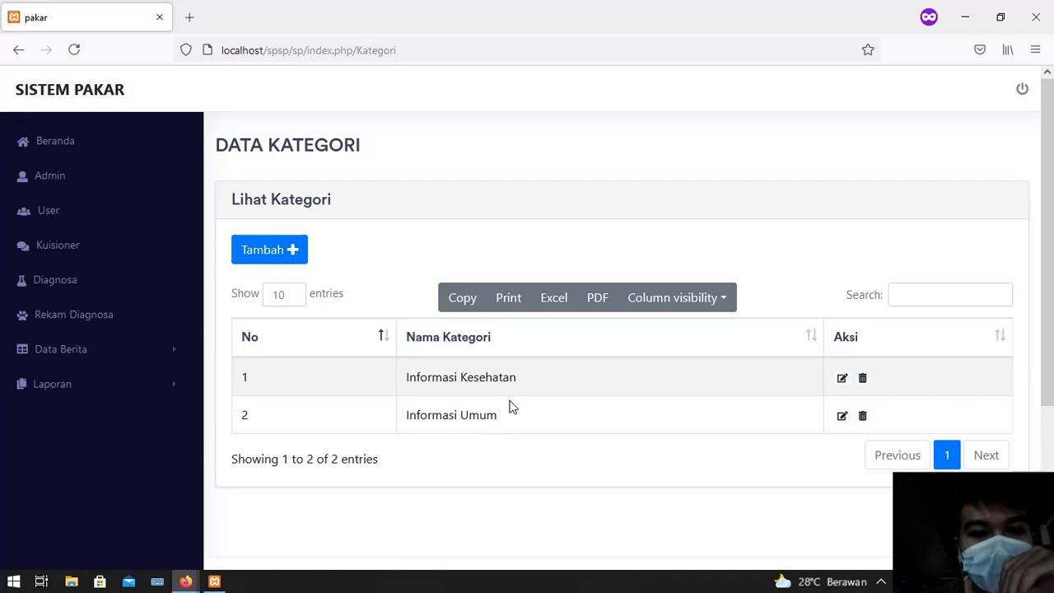
{"action": "left_click", "coordinate": [288, 260]}
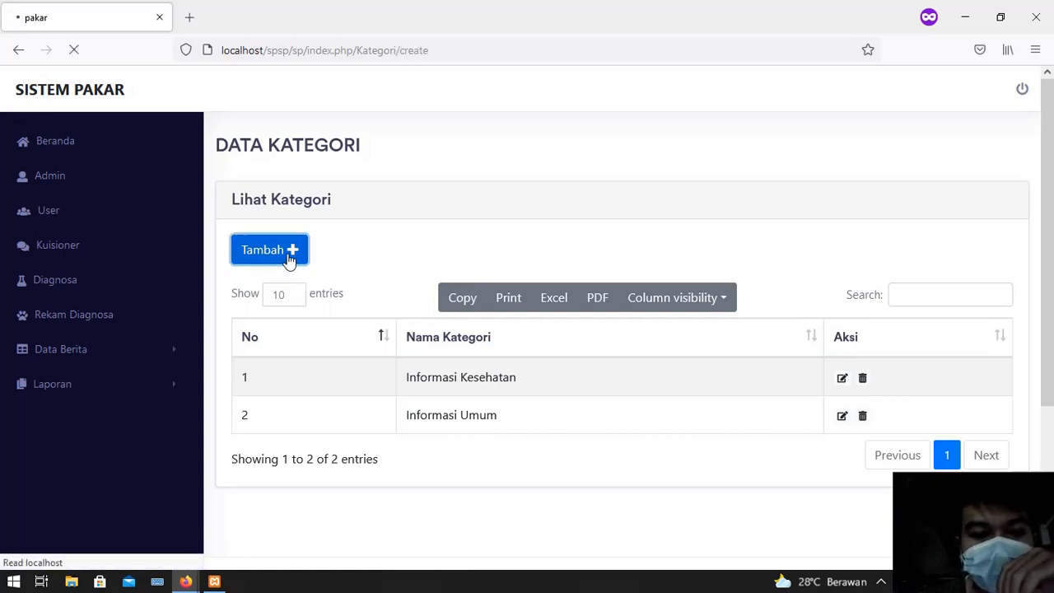
Enter 'Informasi Lainnya' as the category name and save it
{"action": "left_click", "coordinate": [302, 280]}
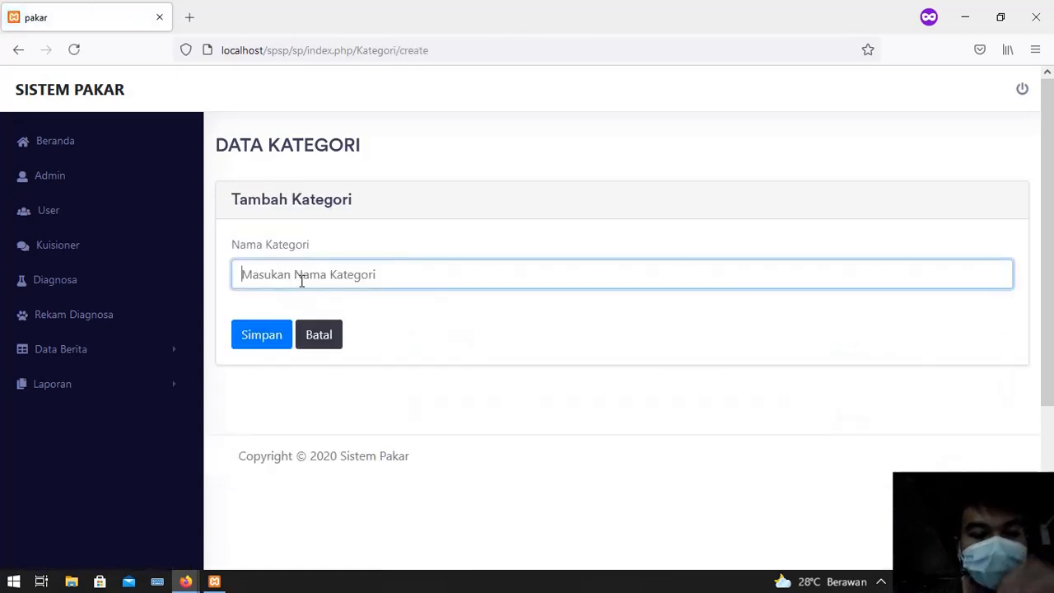
{"action": "type", "text": "Inf"}
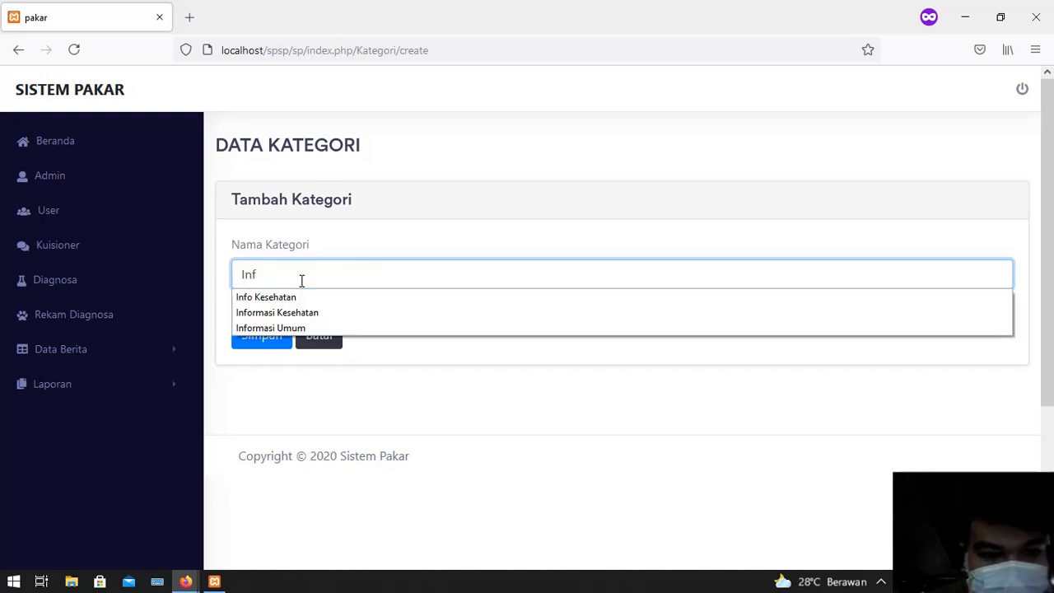
{"action": "key", "text": "Down"}
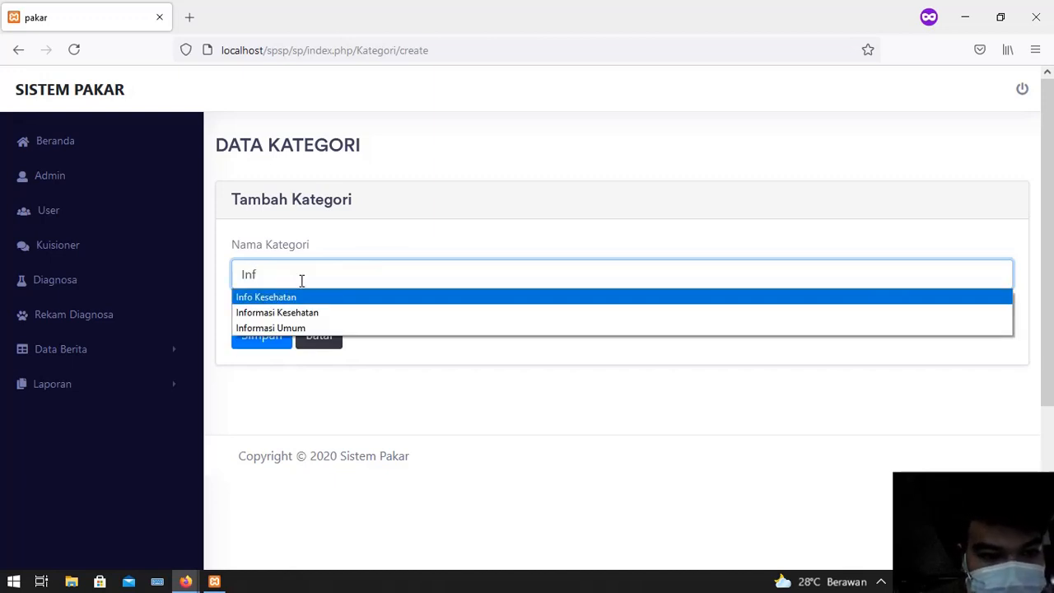
{"action": "type", "text": "orma"}
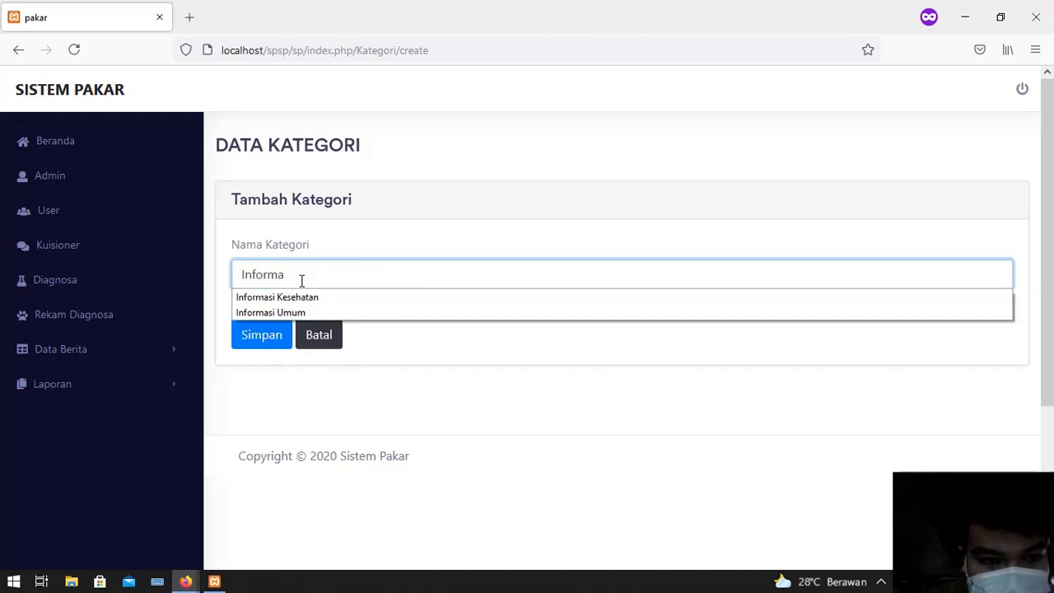
{"action": "type", "text": "si Lainnya"}
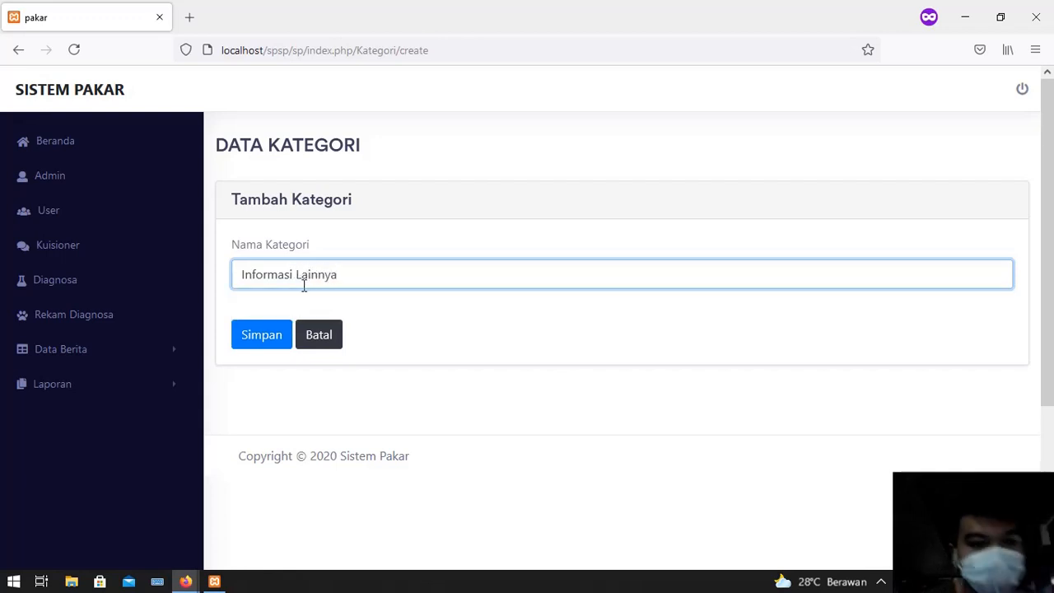
{"action": "left_click", "coordinate": [286, 336]}
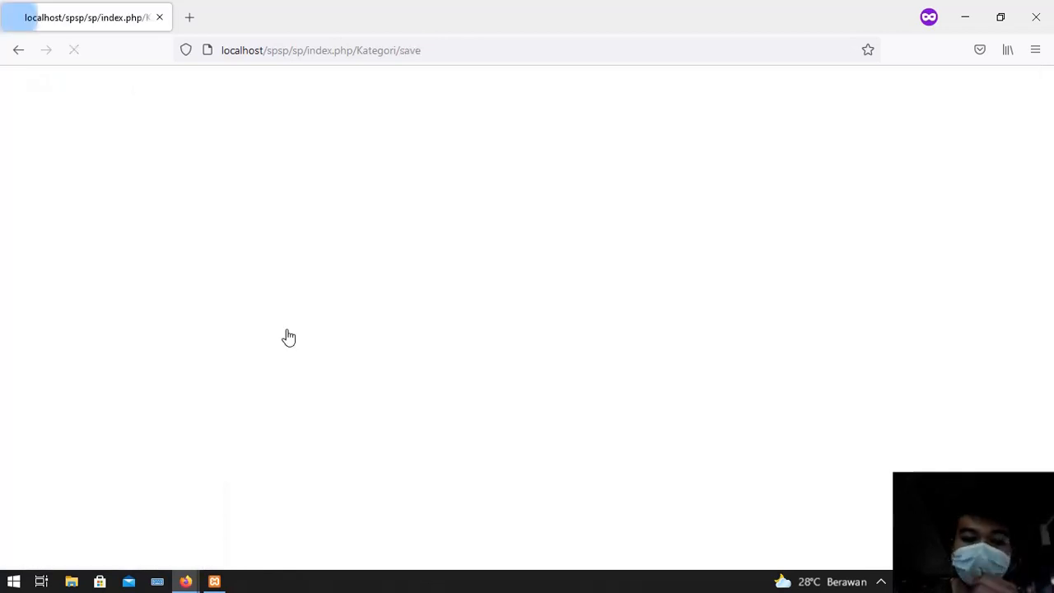
{"action": "scroll", "coordinate": [412, 445], "scroll_direction": "down", "scroll_amount": 2}
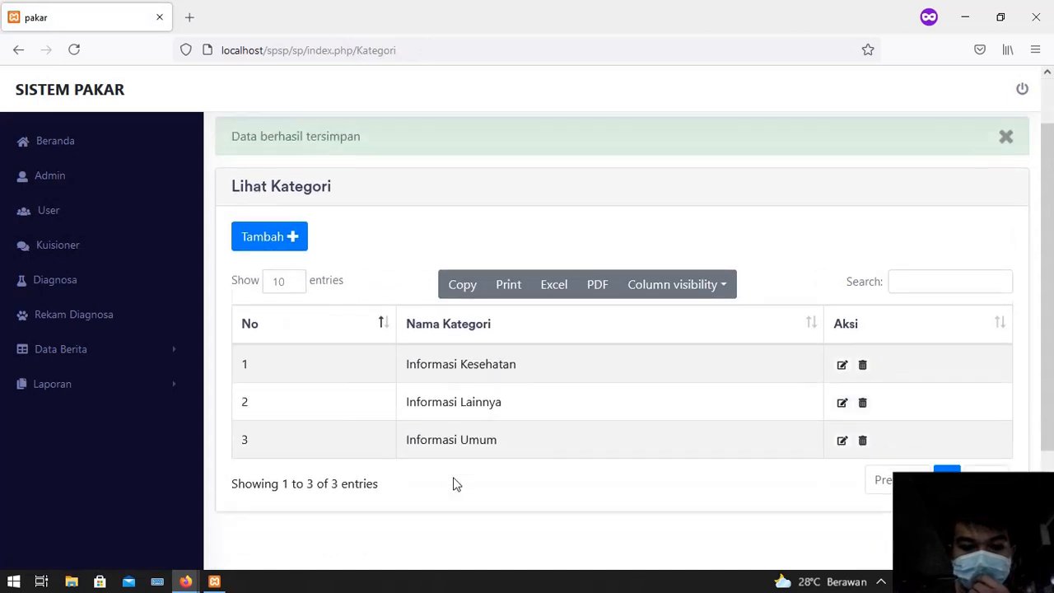
Rename the Informasi Lainnya category to 'Informasi Lainnya dan ini' and save
{"action": "left_click", "coordinate": [842, 388]}
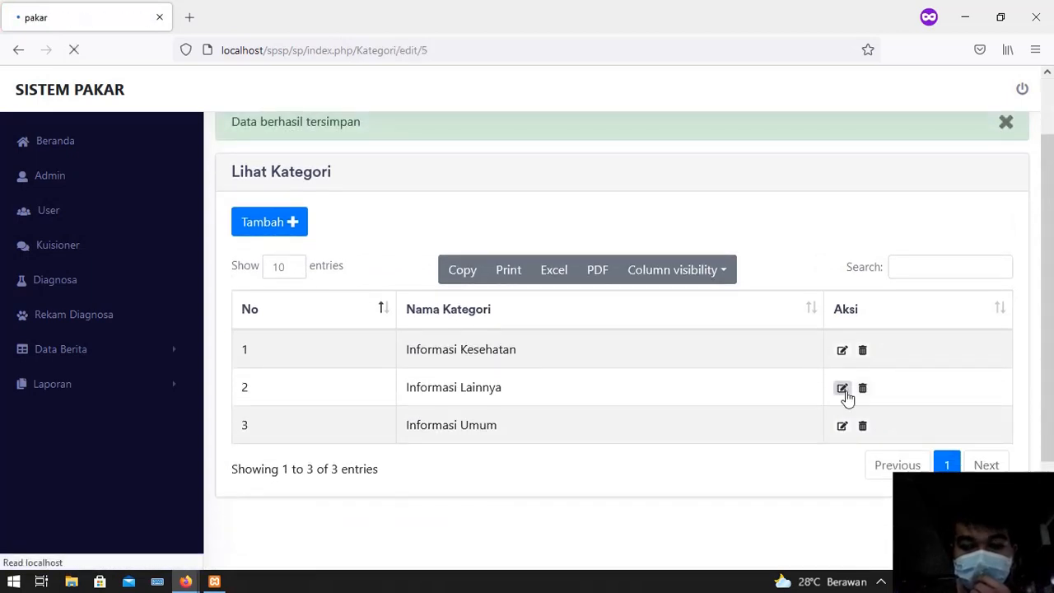
{"action": "left_click", "coordinate": [342, 274]}
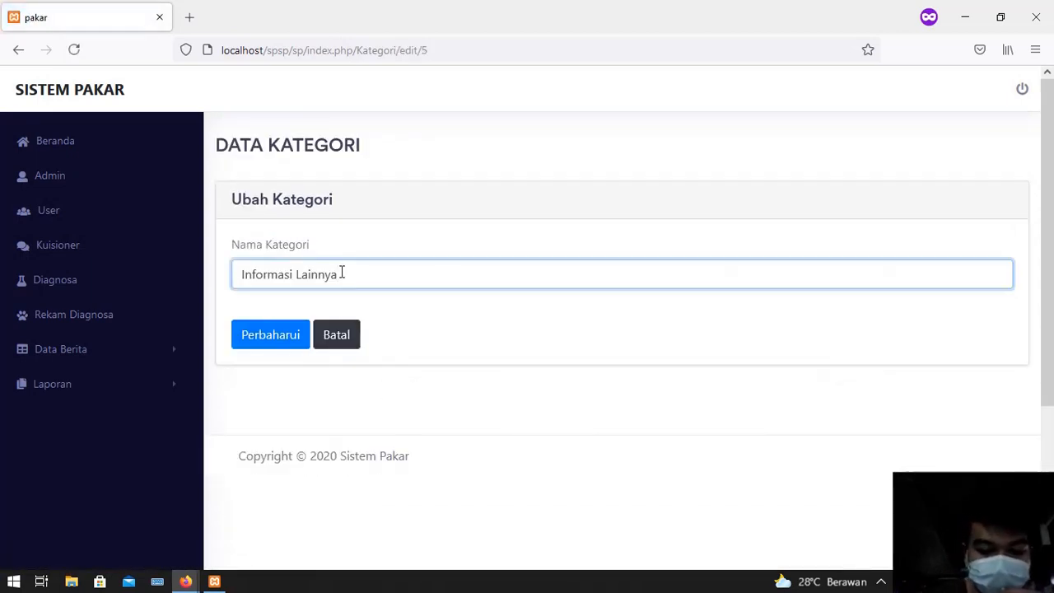
{"action": "type", "text": "Lan ini"}
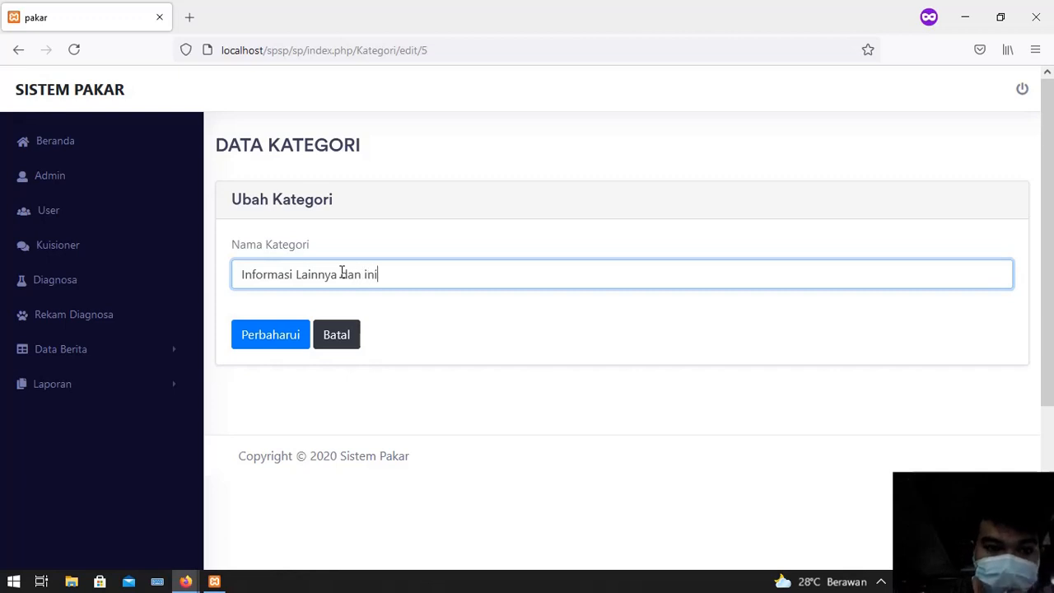
{"action": "left_click", "coordinate": [290, 346]}
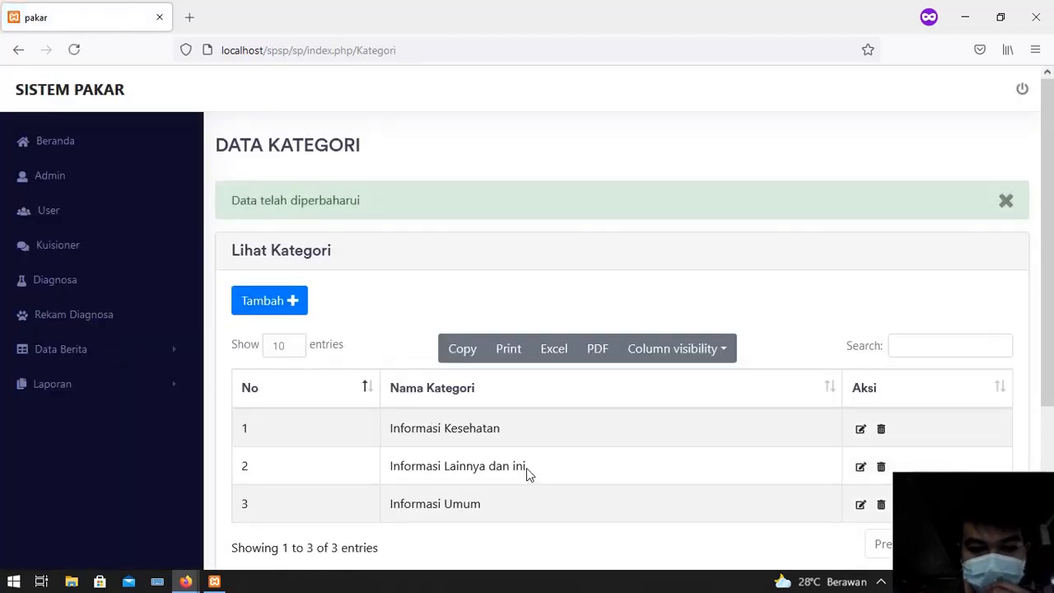
Delete the renamed category, then go to the Data Berita > Berita news list
{"action": "left_click", "coordinate": [882, 466]}
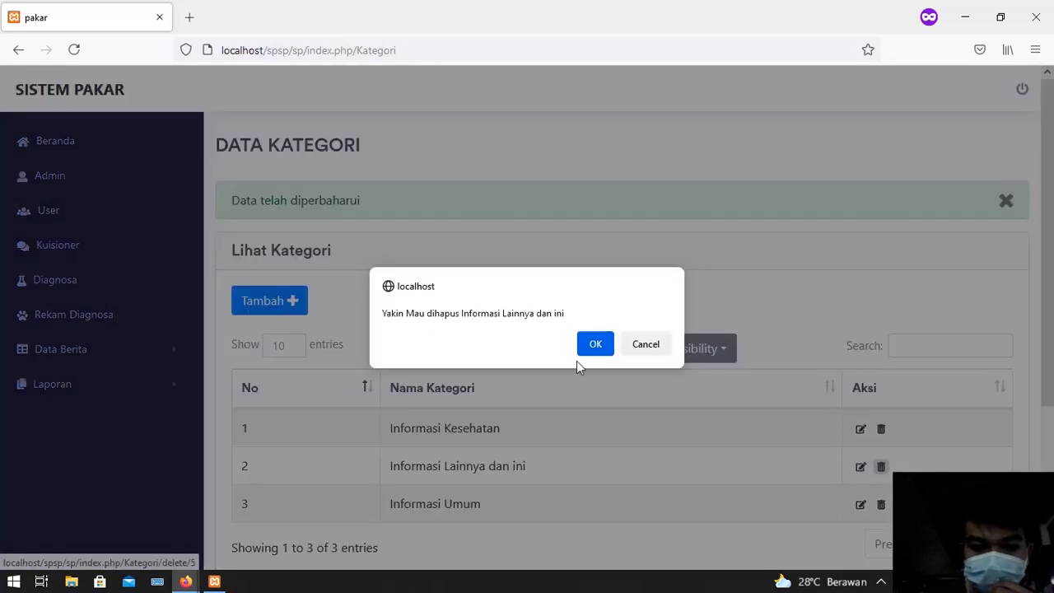
{"action": "left_click", "coordinate": [595, 345]}
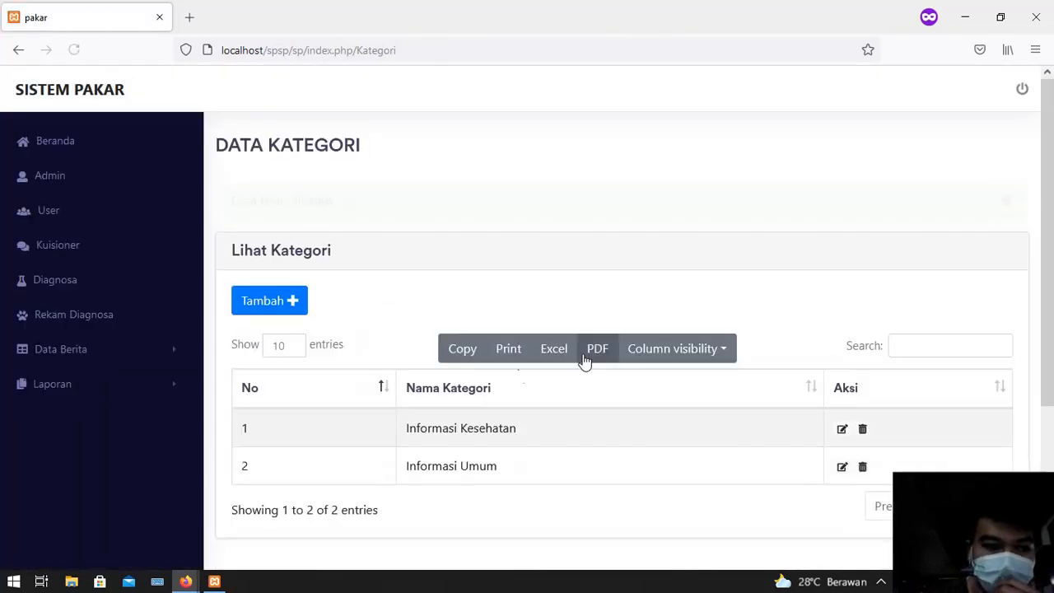
{"action": "left_click", "coordinate": [95, 354]}
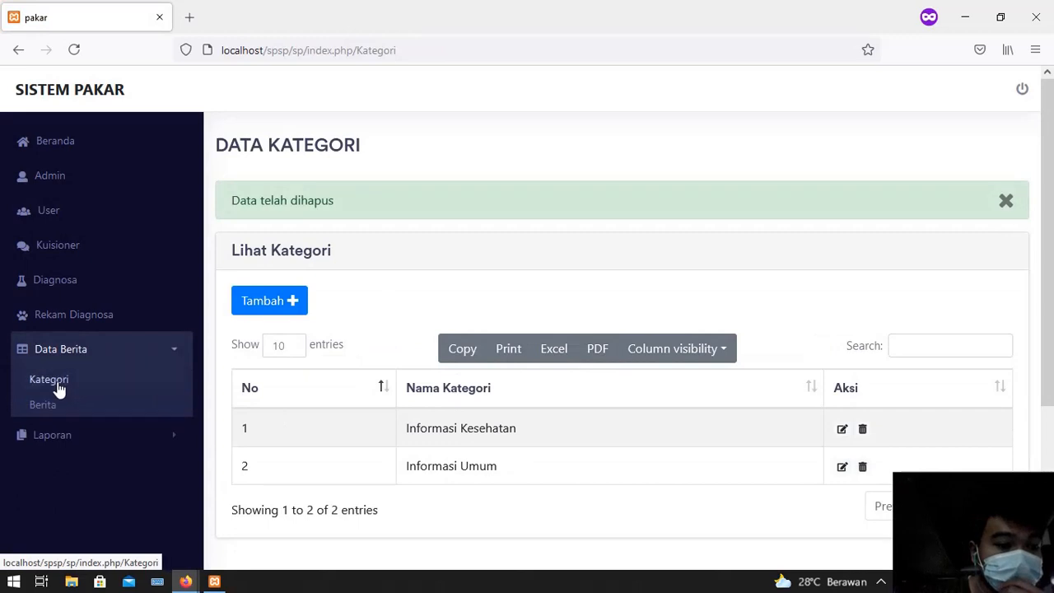
{"action": "left_click", "coordinate": [42, 406]}
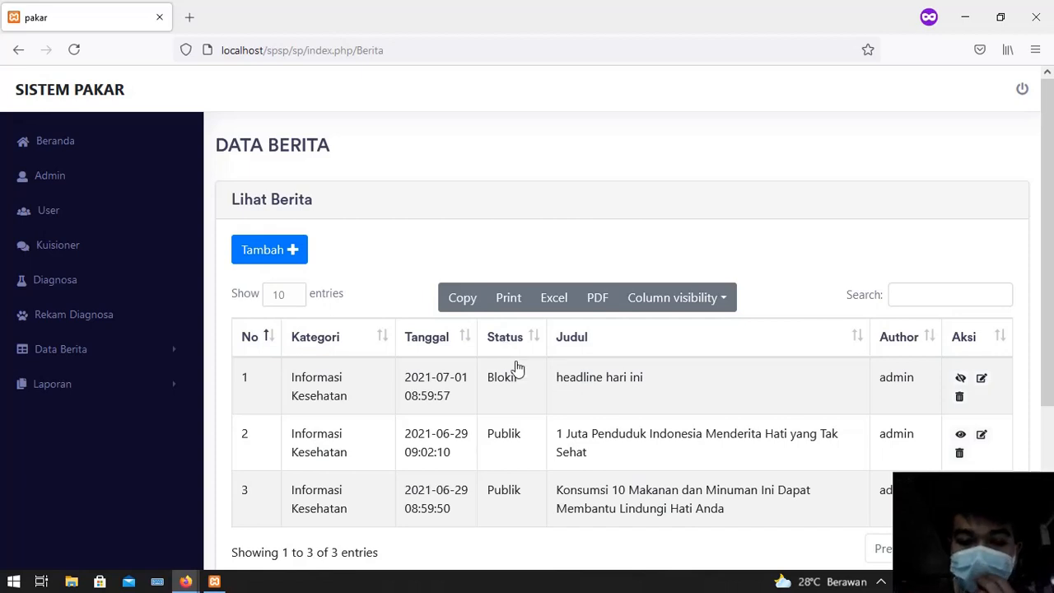
From the Data Berita list, open the Tambah Berita form
{"action": "scroll", "coordinate": [478, 383], "scroll_direction": "down", "scroll_amount": 2}
{"action": "scroll", "coordinate": [420, 366], "scroll_direction": "up", "scroll_amount": 2}
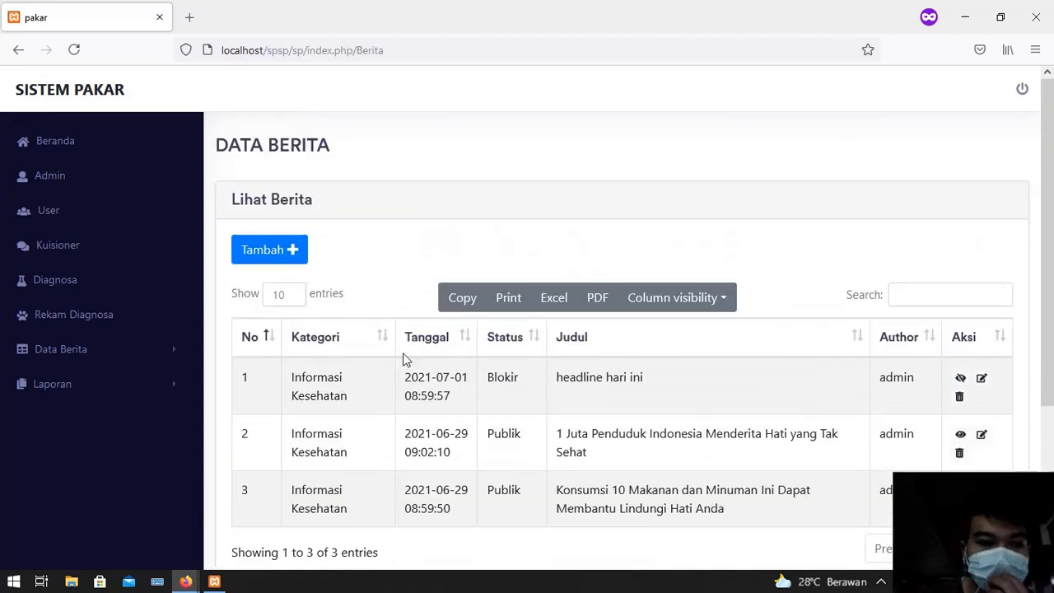
{"action": "left_click", "coordinate": [302, 262]}
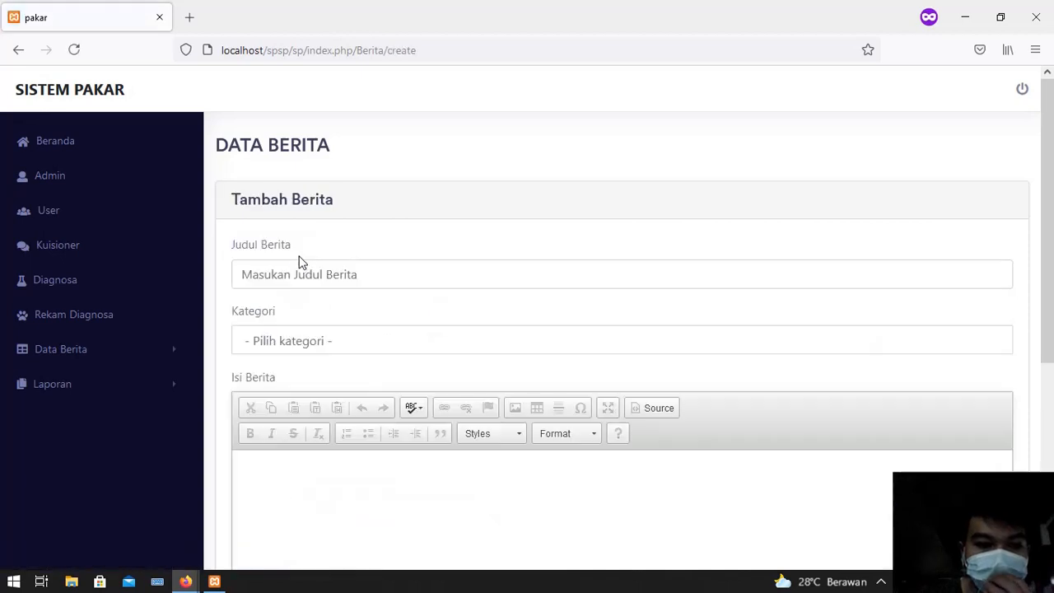
Enter title 'peningkatan penyakit hepatitis', category Informasi Kesehatan, and body 'belakangan ini penyakit hepatitis semakin banyak'
{"action": "left_click", "coordinate": [317, 277]}
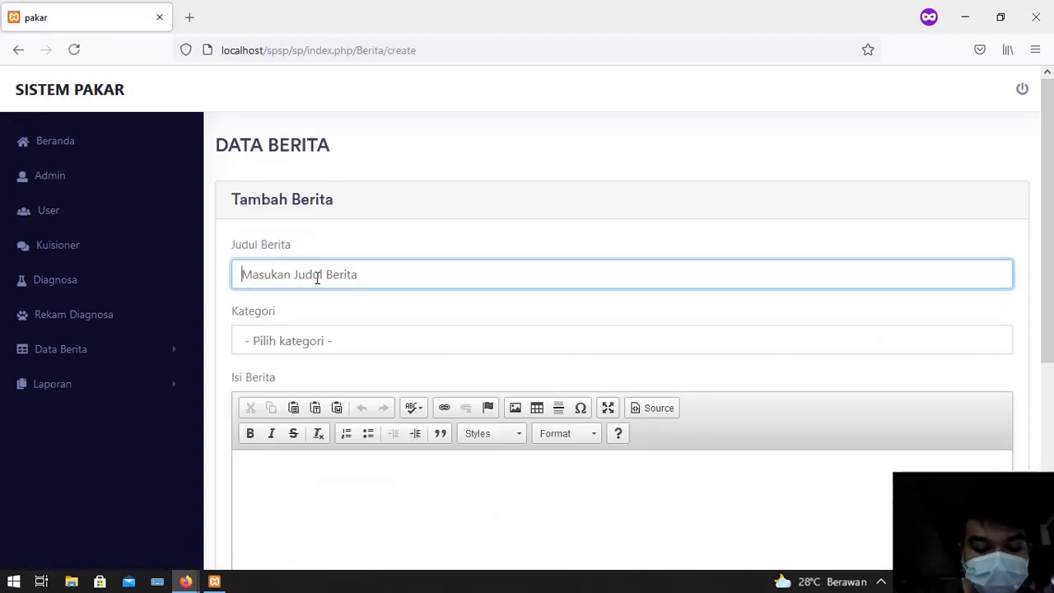
{"action": "type", "text": "p"}
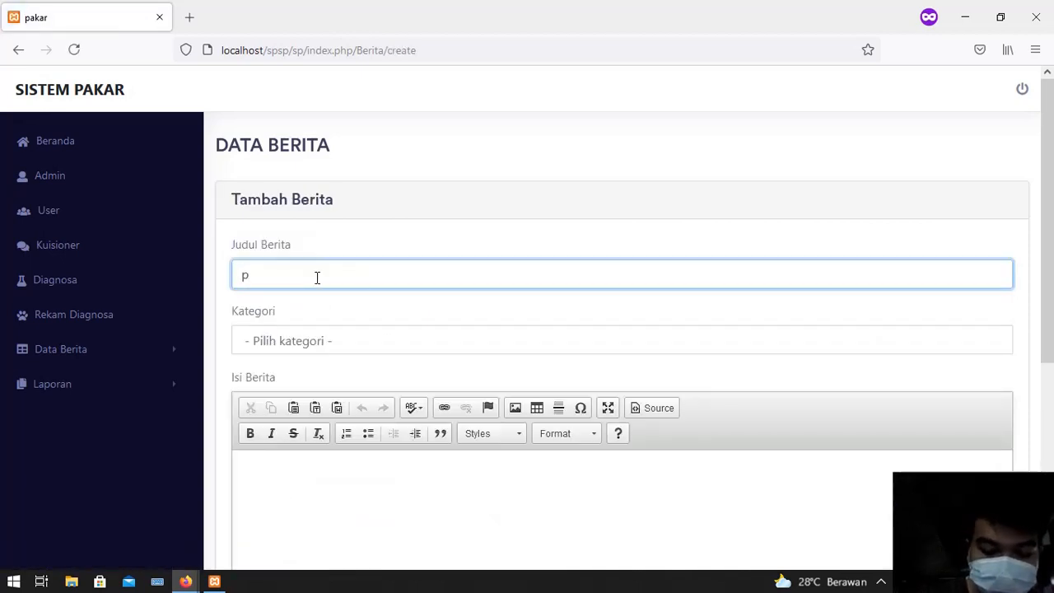
{"action": "type", "text": "eningkatan"}
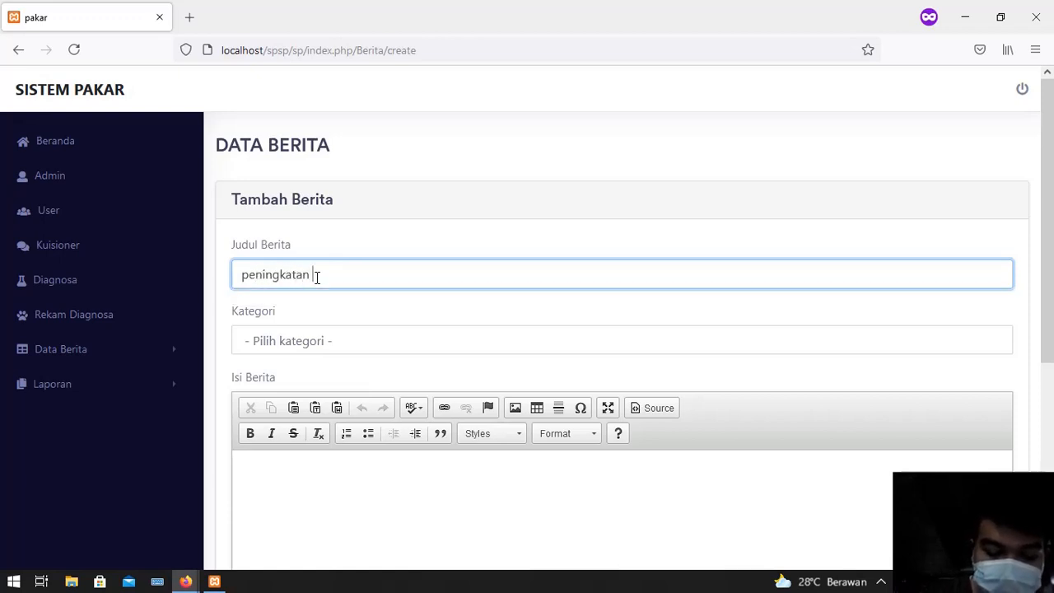
{"action": "type", "text": " ge"}
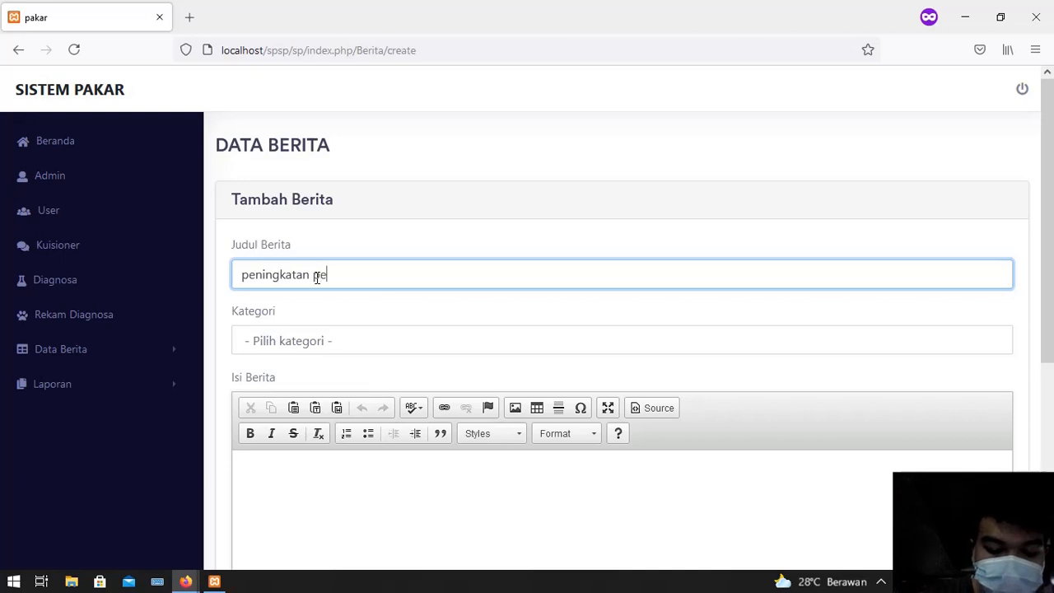
{"action": "type", "text": "nyak"}
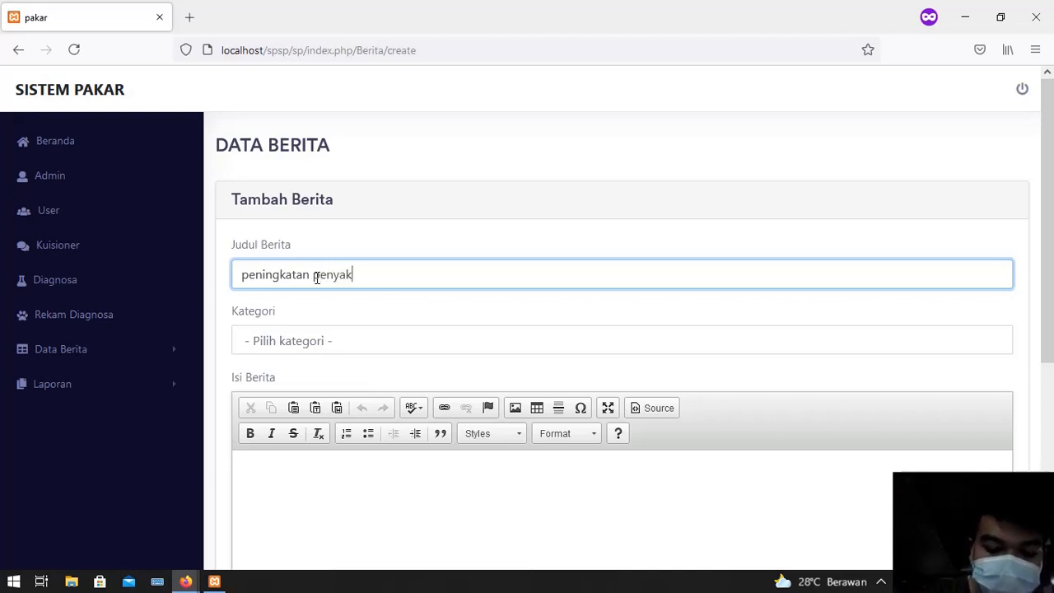
{"action": "type", "text": "it hepatitis"}
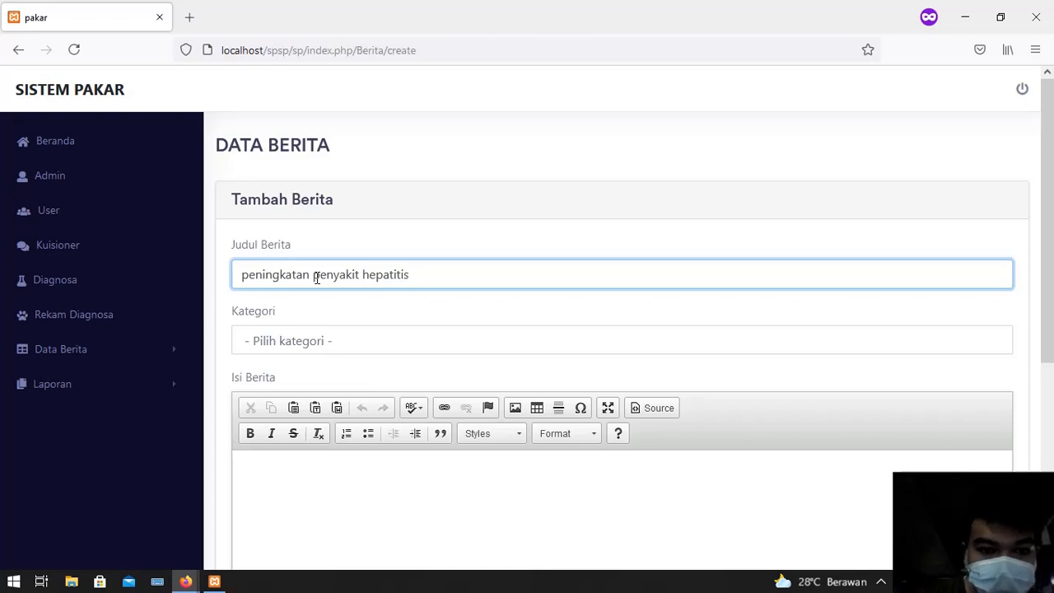
{"action": "left_click", "coordinate": [332, 344]}
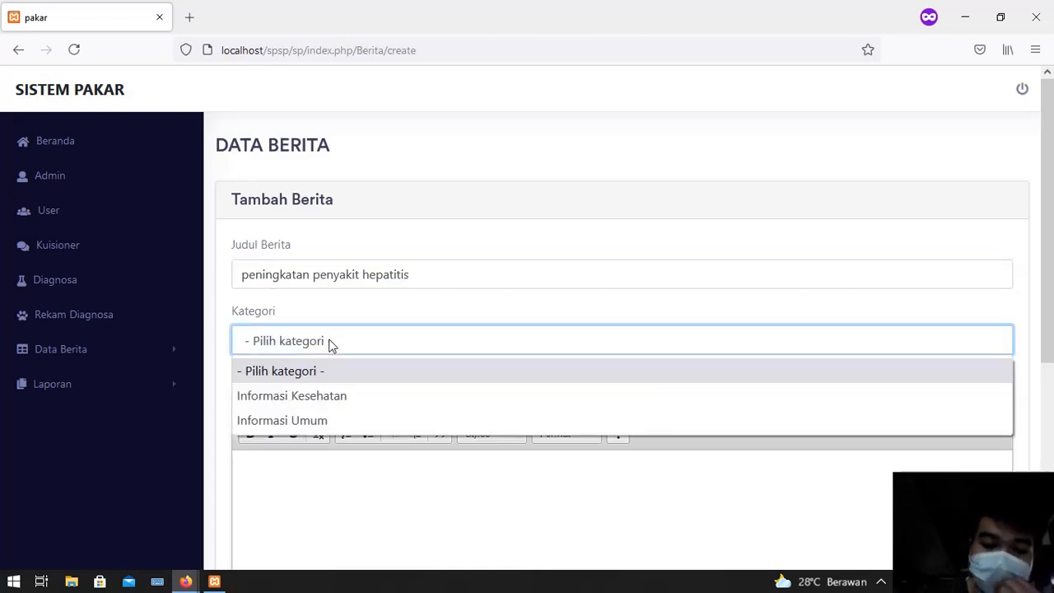
{"action": "left_click", "coordinate": [331, 395]}
{"action": "scroll", "coordinate": [333, 397], "scroll_direction": "down", "scroll_amount": 5}
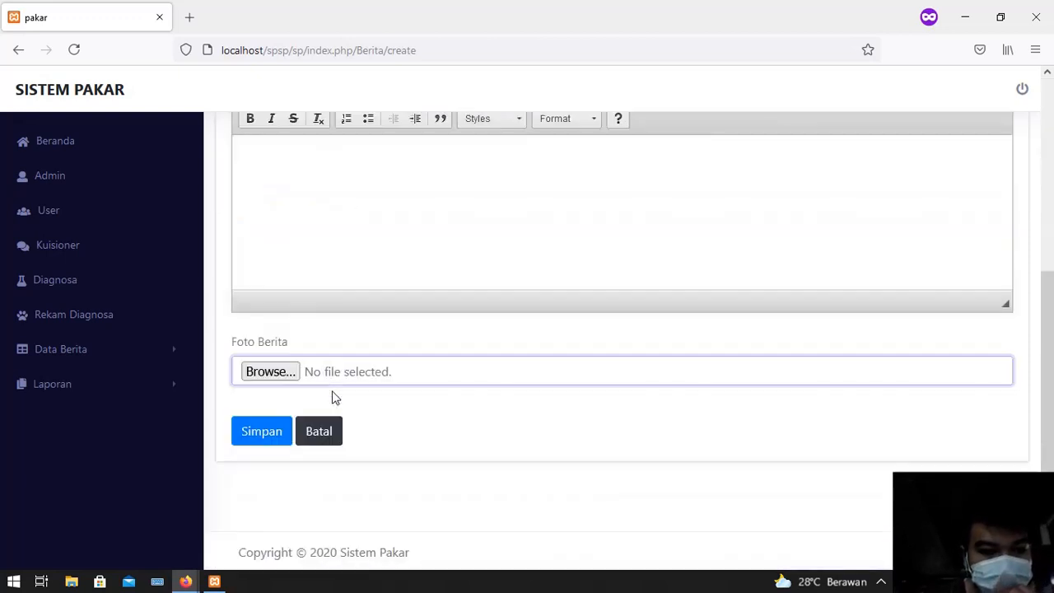
{"action": "scroll", "coordinate": [354, 233], "scroll_direction": "up", "scroll_amount": 3}
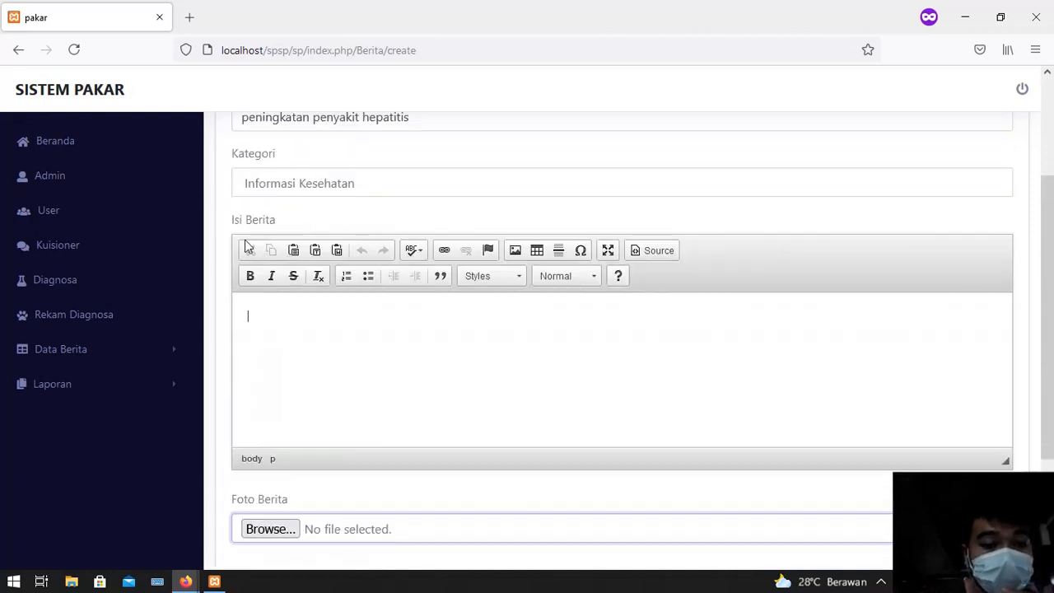
{"action": "type", "text": "b"}
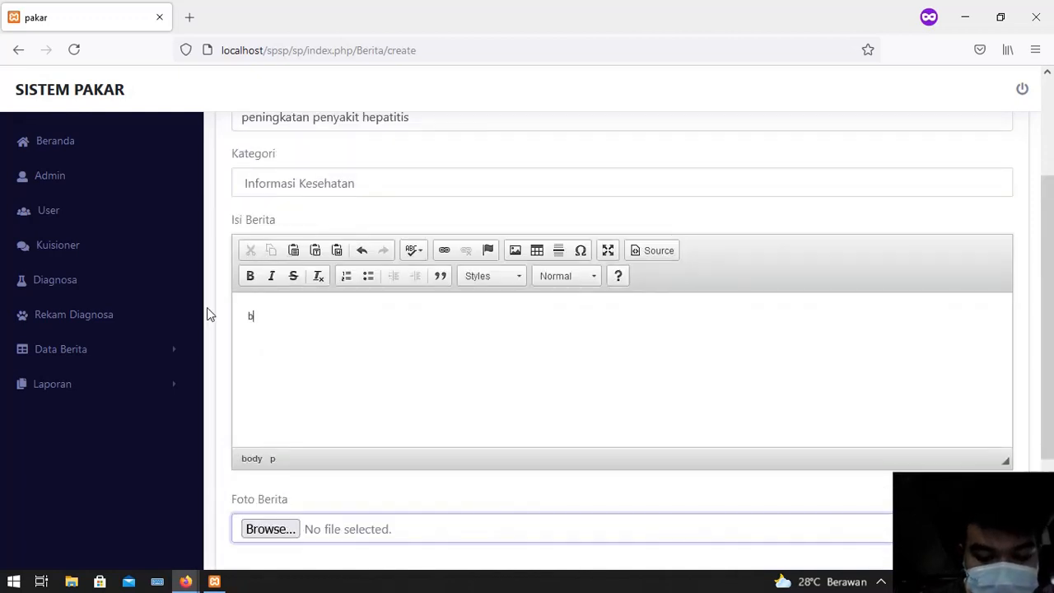
{"action": "type", "text": "elakangan ini"}
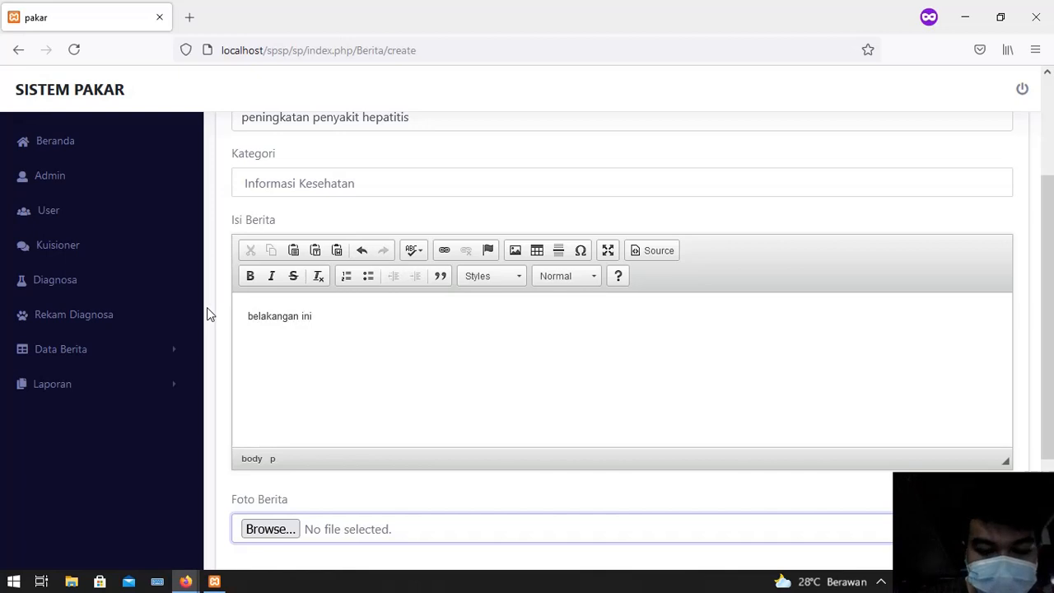
{"action": "type", "text": " penyakit "}
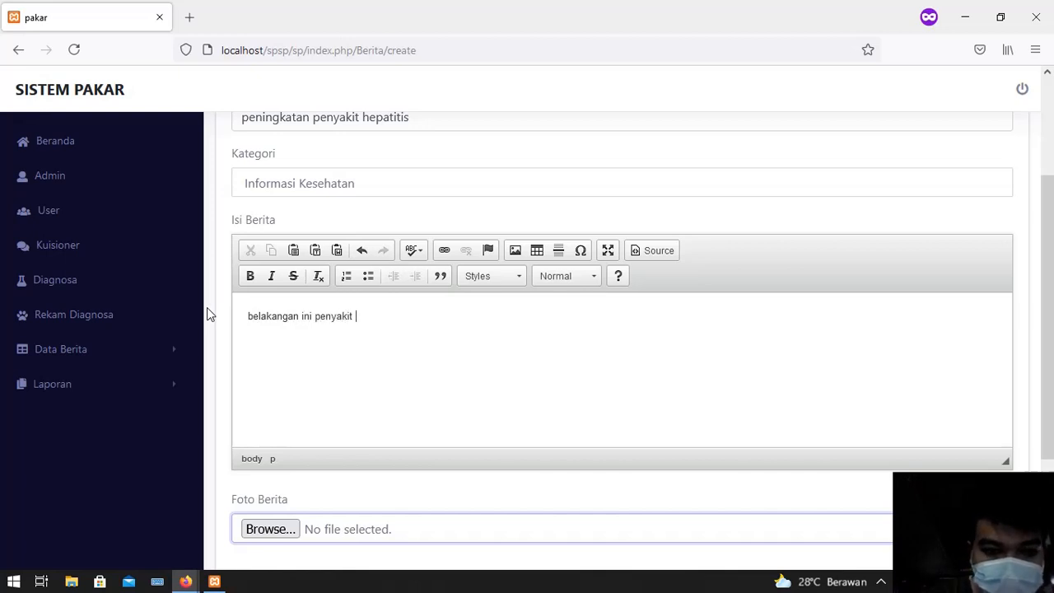
{"action": "type", "text": "hepatitis sem"}
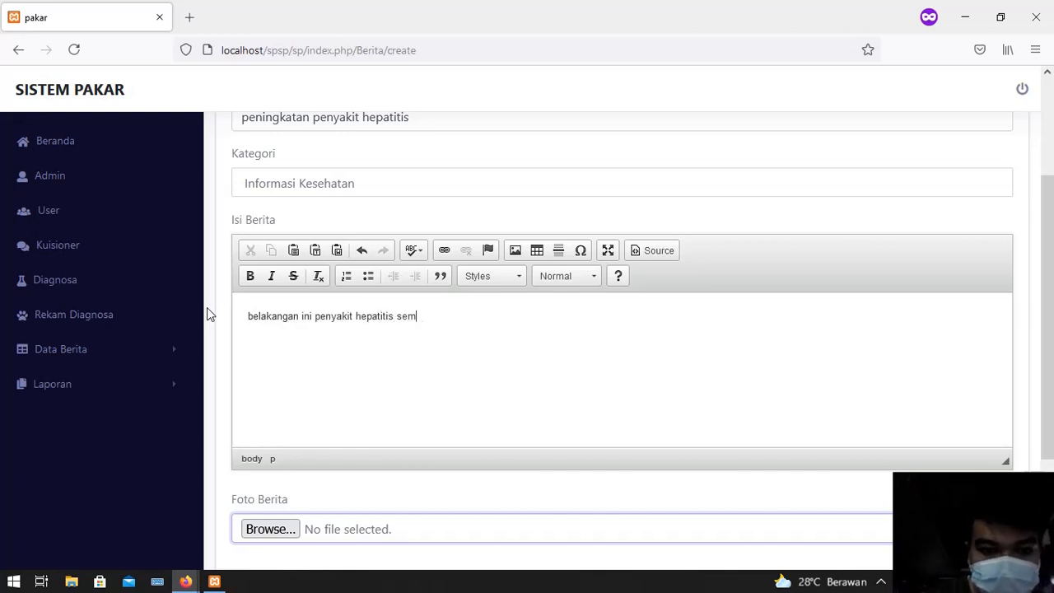
{"action": "type", "text": "akin b"}
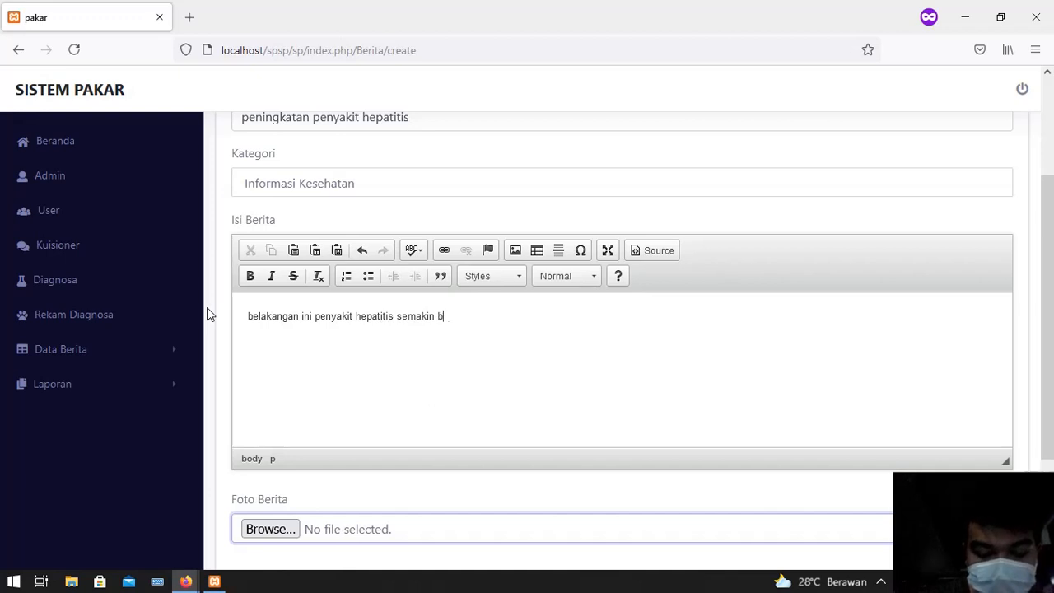
{"action": "type", "text": "anyak"}
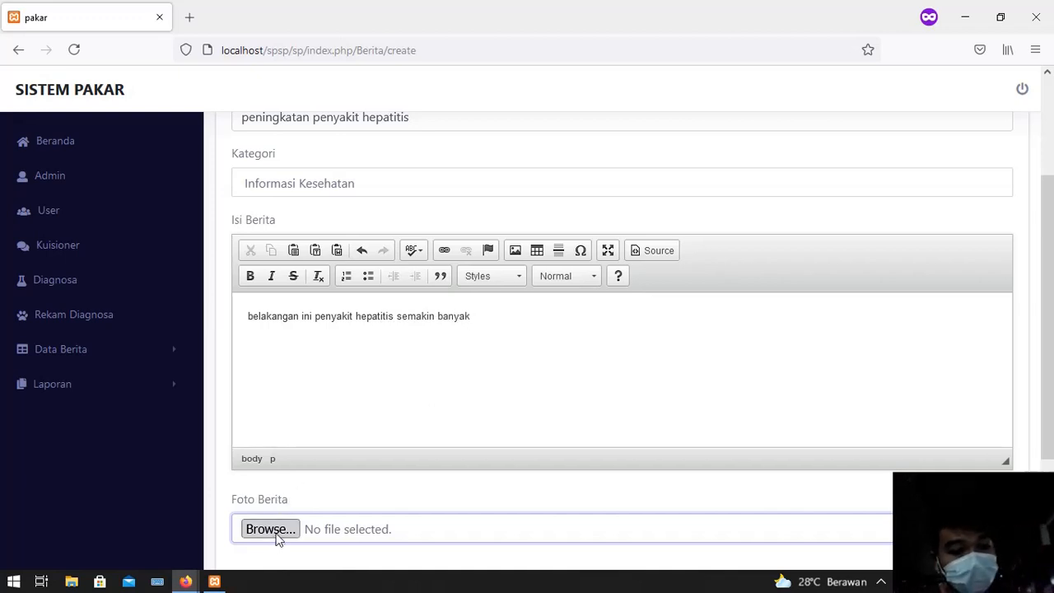
{"action": "left_click", "coordinate": [275, 533]}
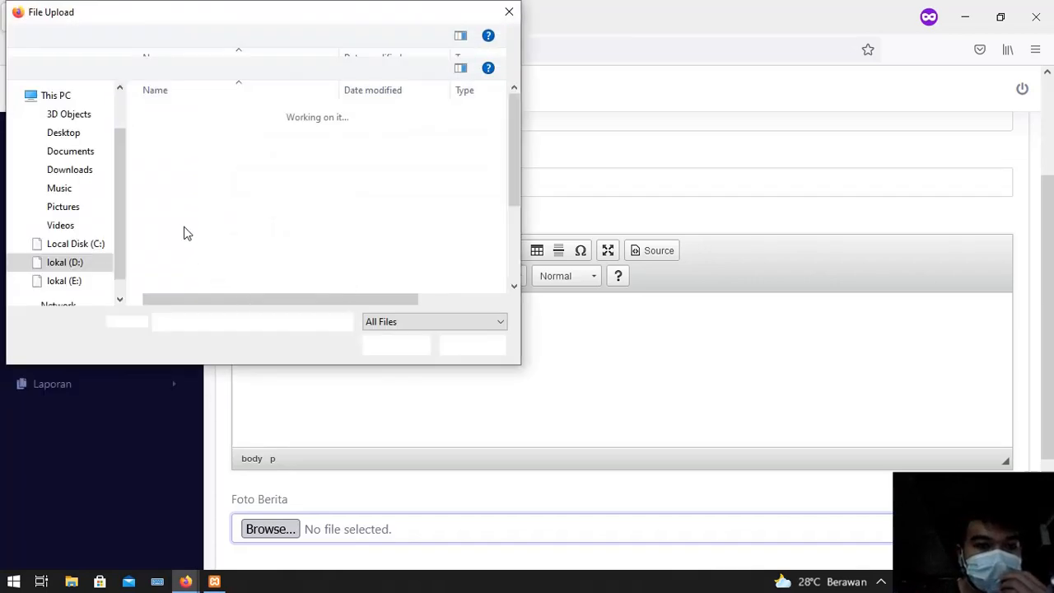
Attach b1.jpg as the news photo and save the hepatitis news item
{"action": "left_click", "coordinate": [213, 258]}
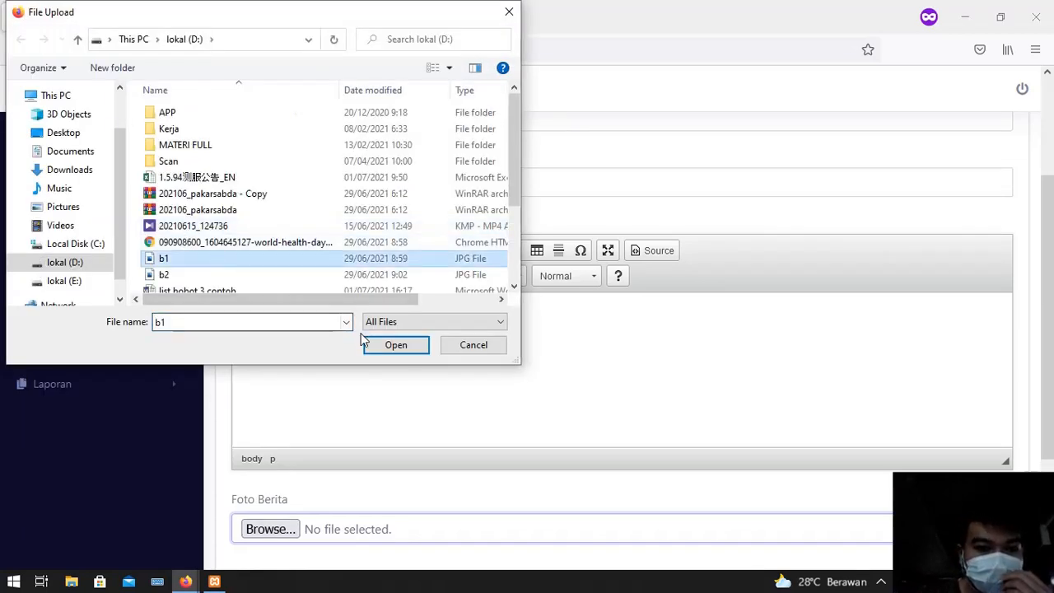
{"action": "left_click", "coordinate": [382, 349]}
{"action": "scroll", "coordinate": [362, 387], "scroll_direction": "down", "scroll_amount": 3}
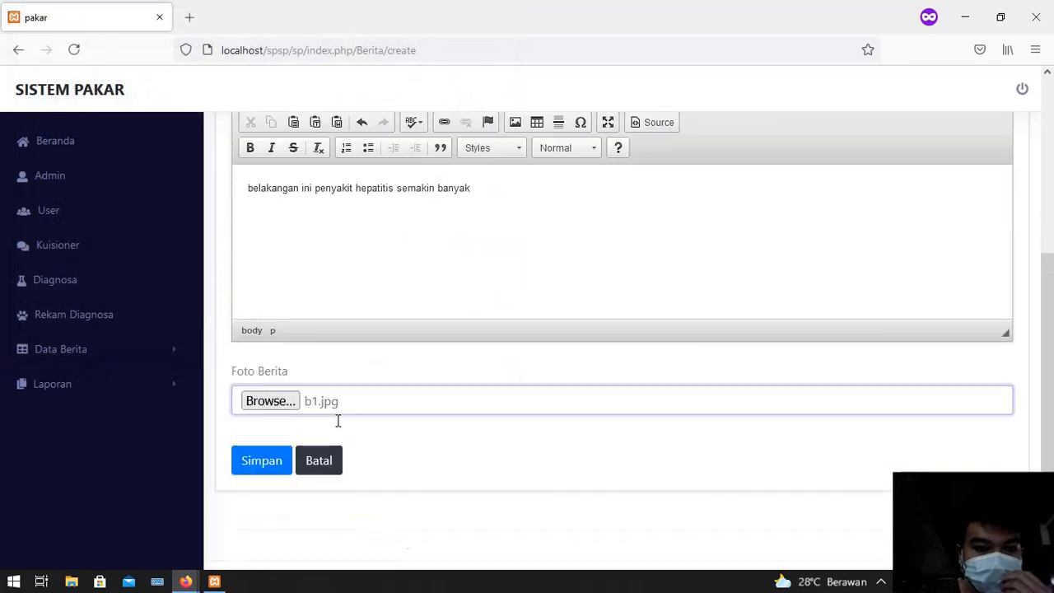
{"action": "left_click", "coordinate": [277, 444]}
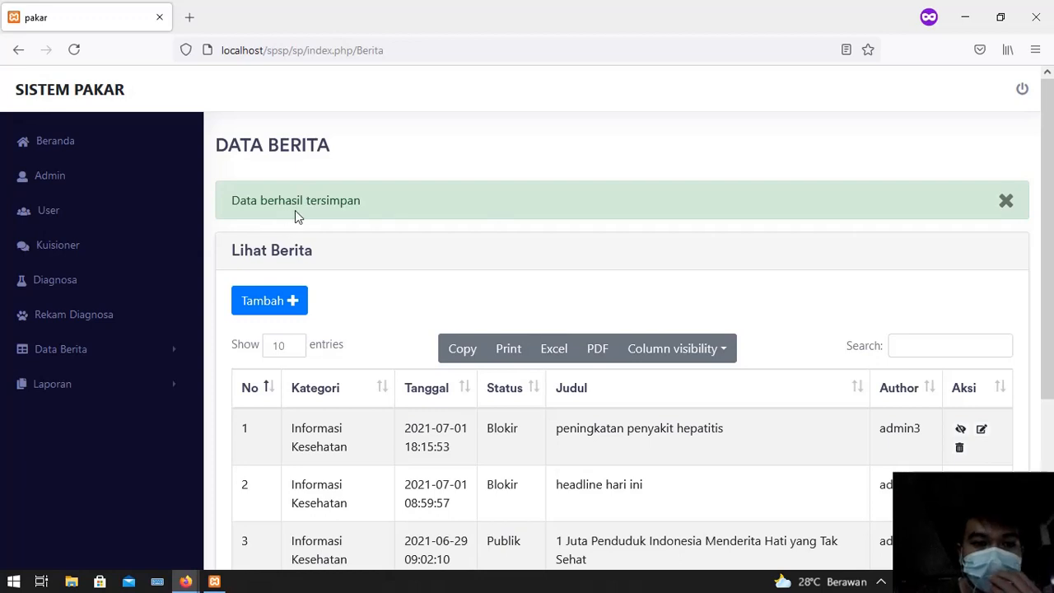
Switch the 'peningkatan penyakit hepatitis' news item's status from Blokir to Publik
{"action": "scroll", "coordinate": [760, 421], "scroll_direction": "down", "scroll_amount": 2}
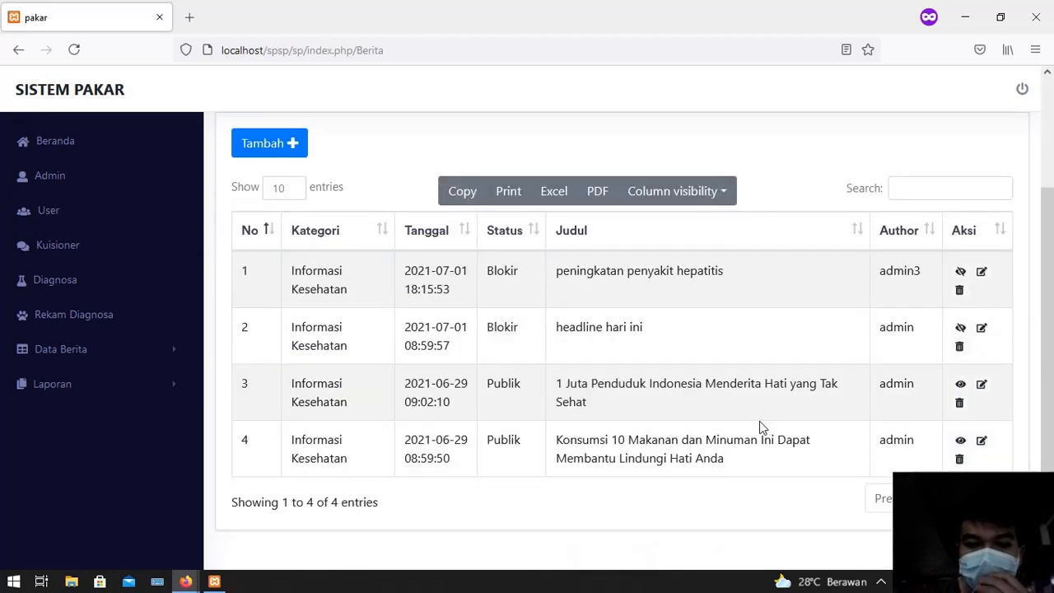
{"action": "left_click", "coordinate": [542, 206]}
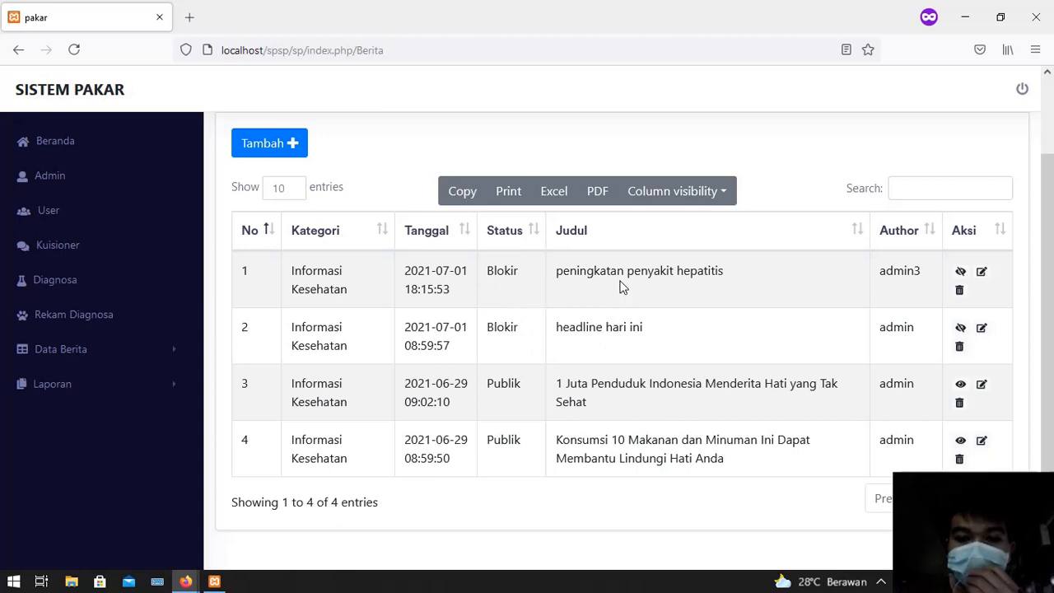
{"action": "left_click", "coordinate": [962, 272]}
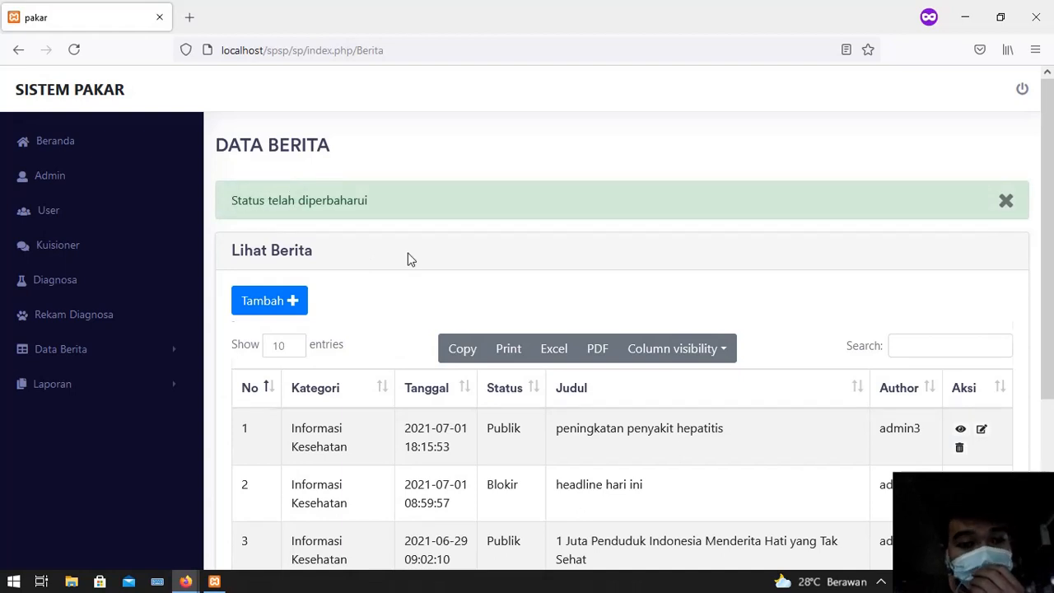
{"action": "scroll", "coordinate": [407, 253], "scroll_direction": "down", "scroll_amount": 2}
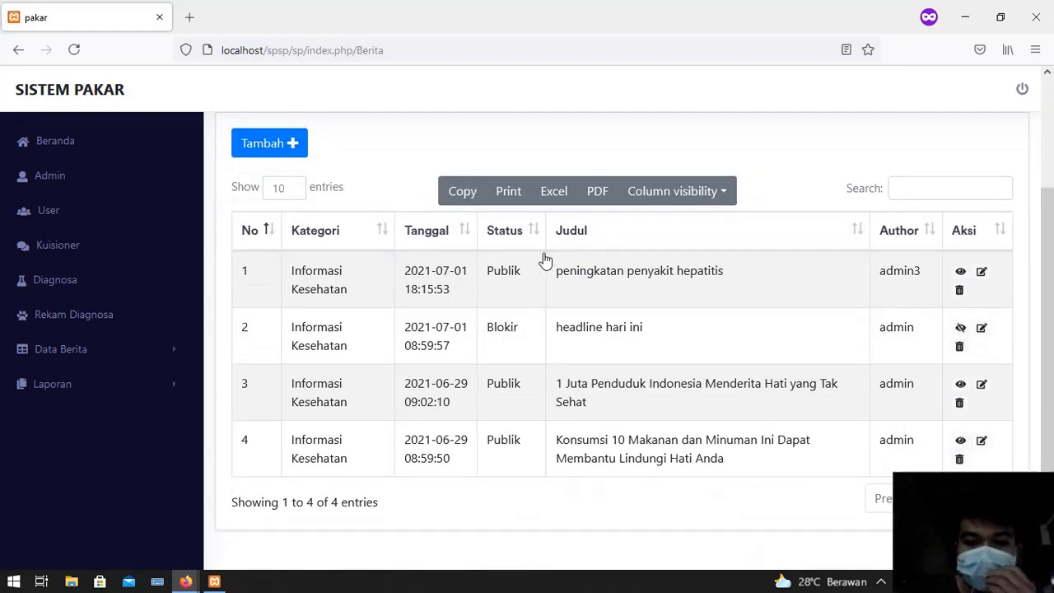
Open the printable User report from the Laporan section, then return to the news list
{"action": "left_click", "coordinate": [87, 394]}
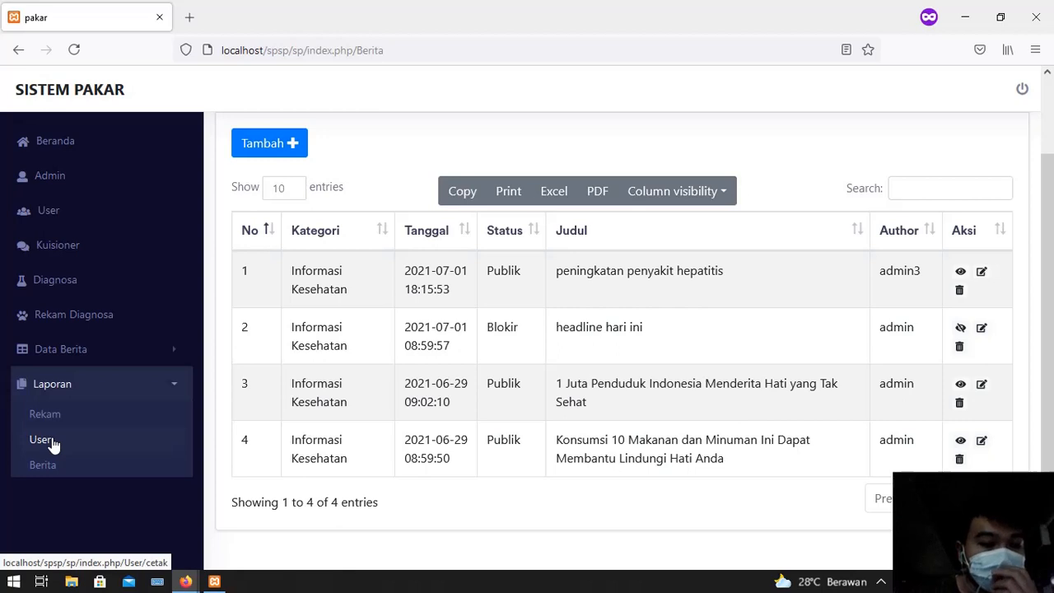
{"action": "left_click", "coordinate": [52, 443]}
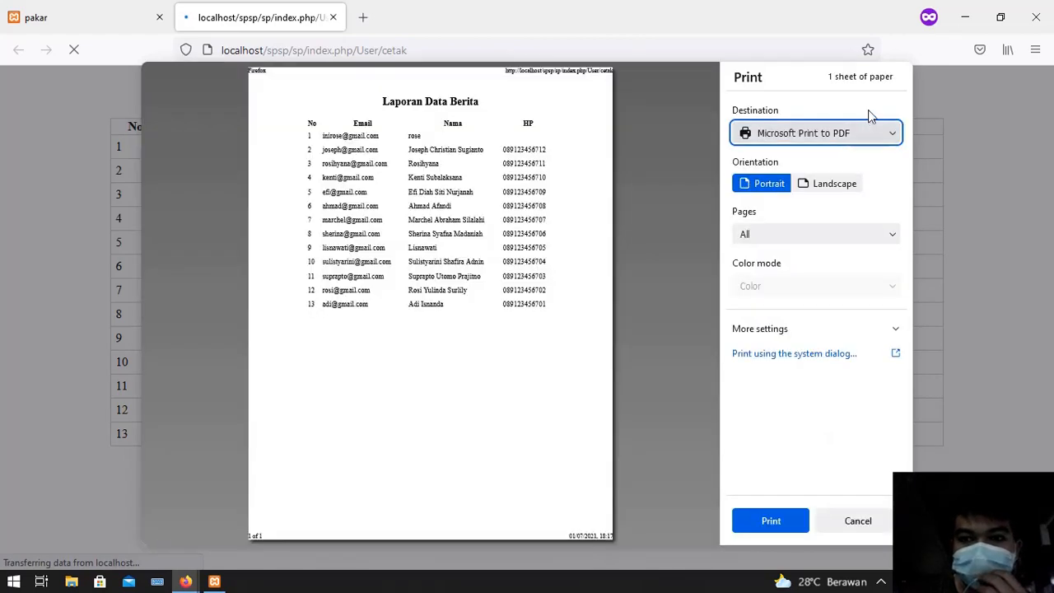
{"action": "left_click", "coordinate": [89, 7]}
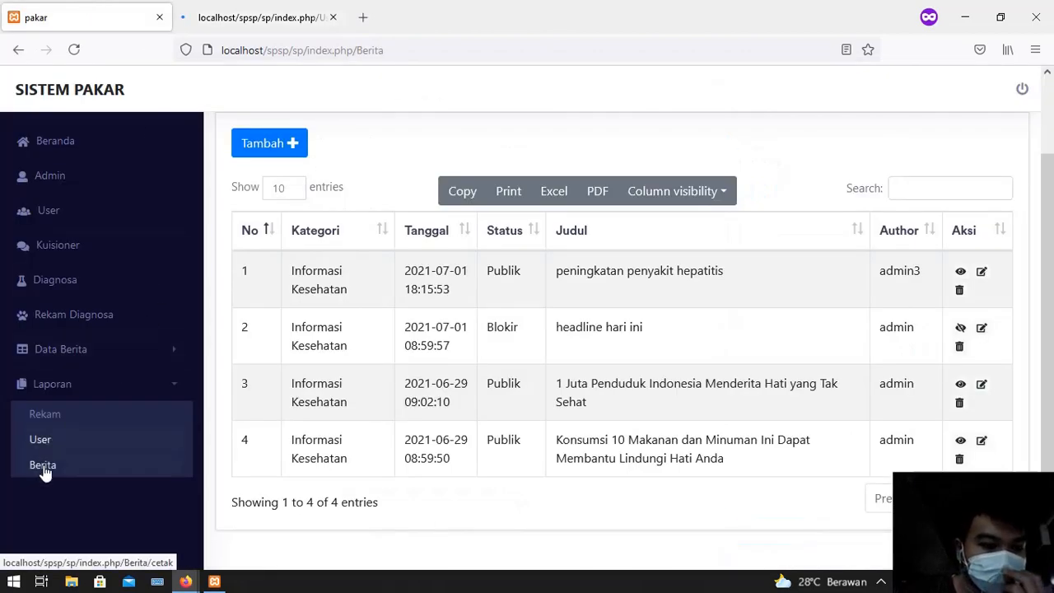
Open the printable Berita report, then close both report tabs
{"action": "left_click", "coordinate": [44, 466]}
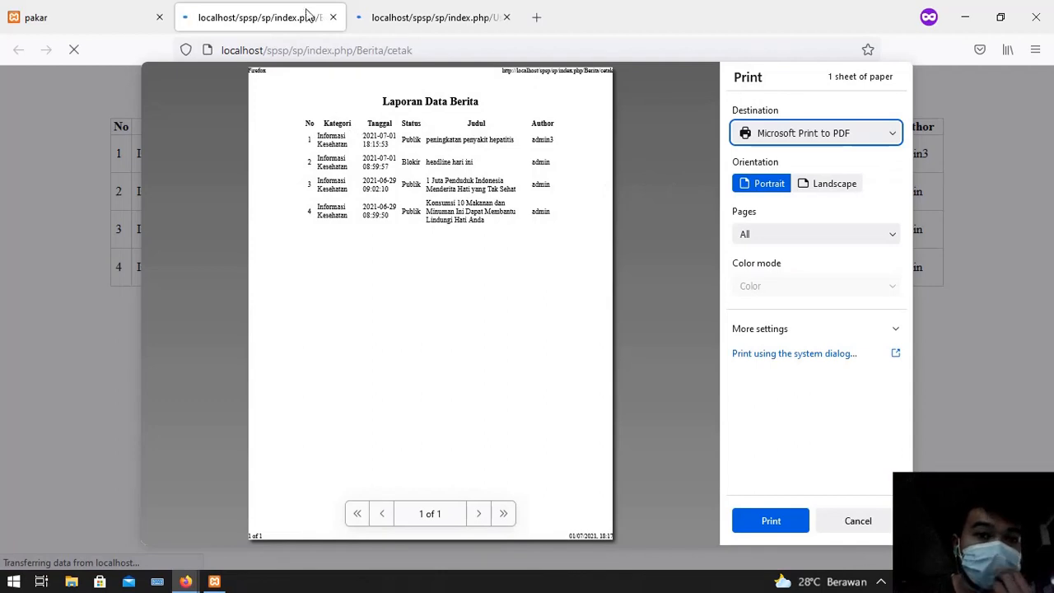
{"action": "left_click", "coordinate": [332, 18]}
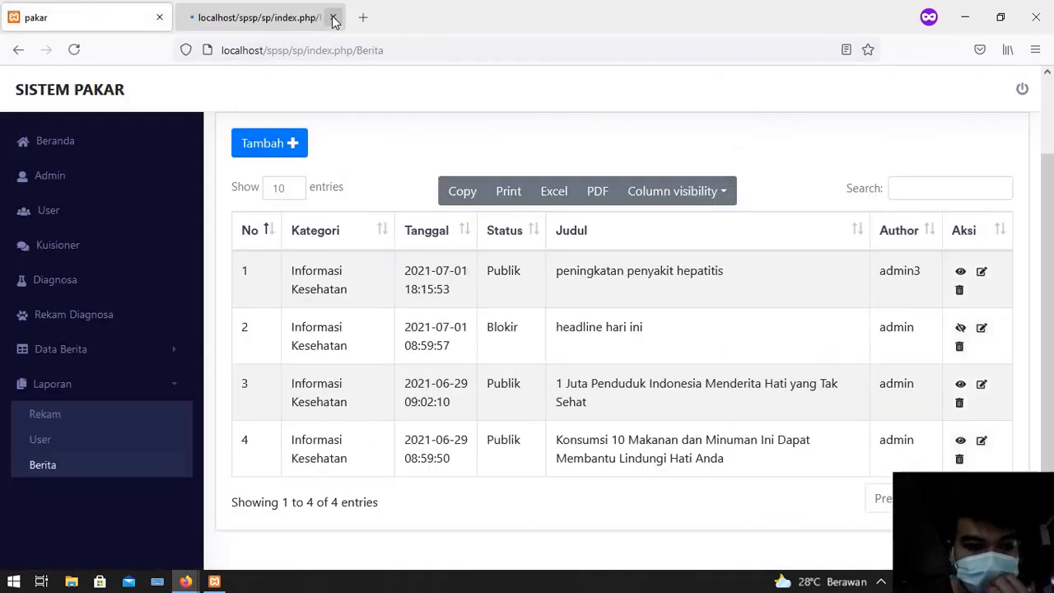
{"action": "left_click", "coordinate": [334, 17]}
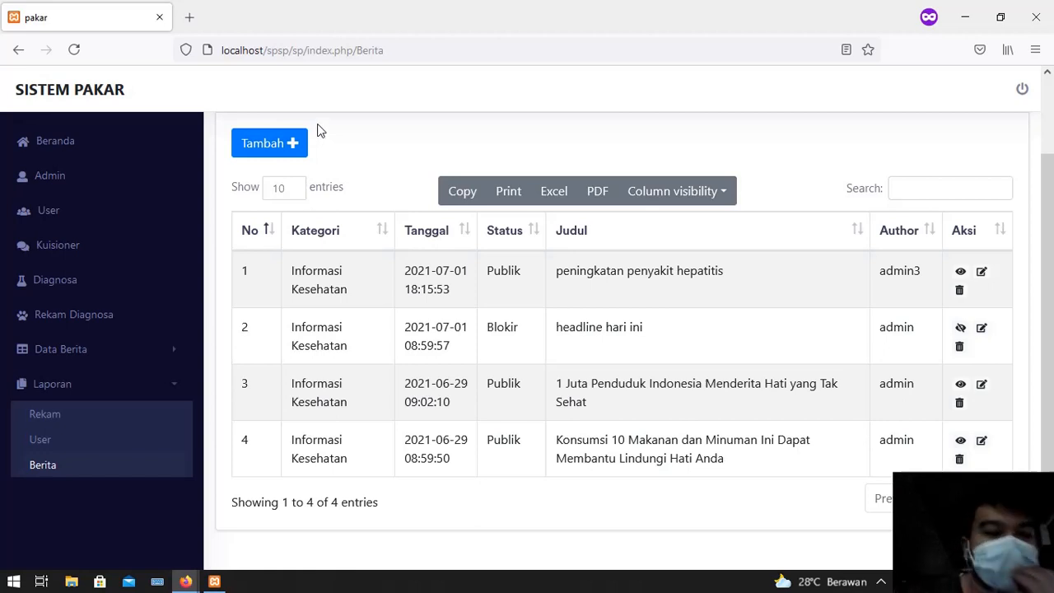
{"action": "left_click_drag", "start_coordinate": [1052, 184], "coordinate": [1052, 126]}
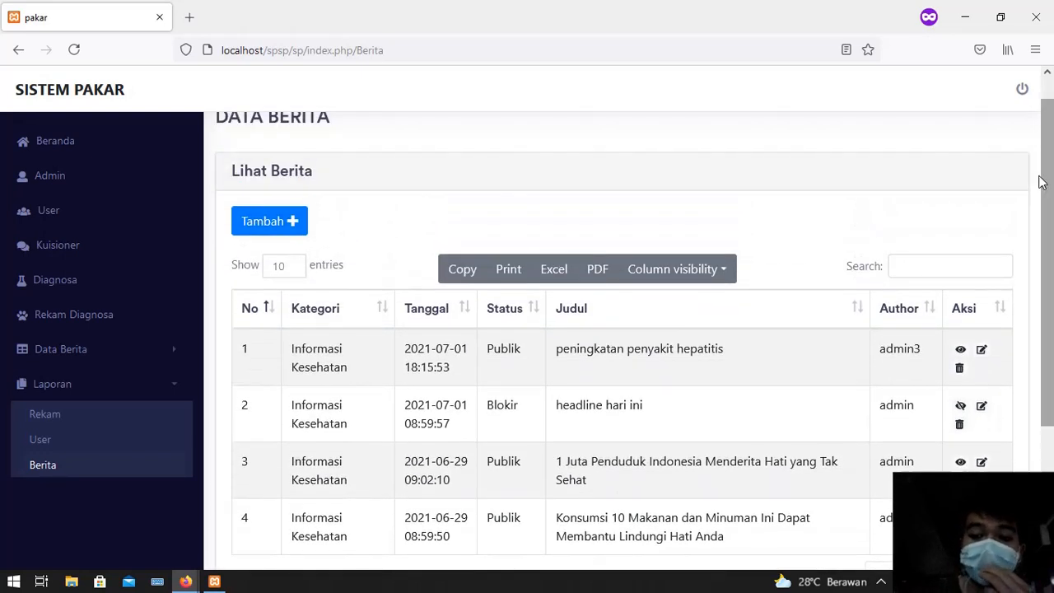
{"action": "left_click", "coordinate": [881, 582]}
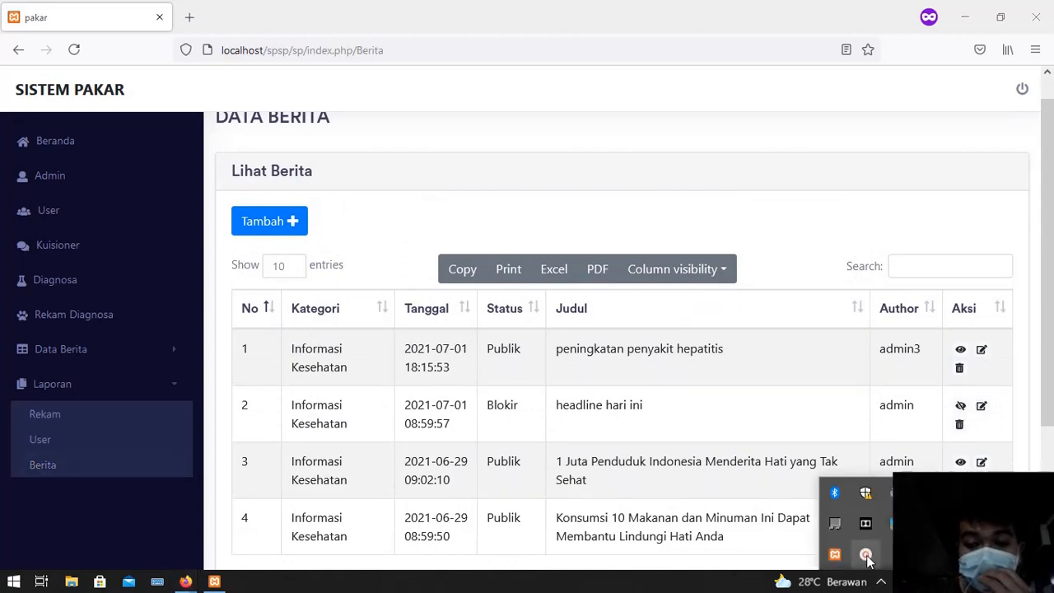